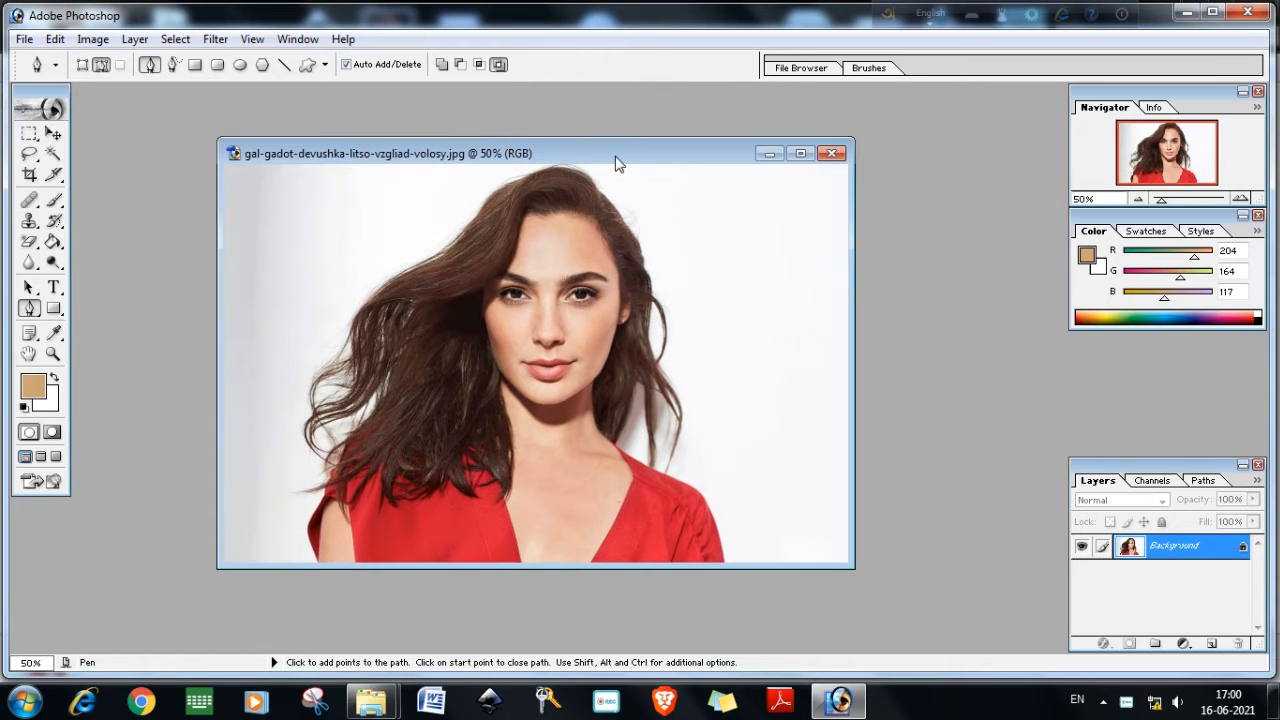
Maximize the image window and select the Pen tool
double_click(517, 155)
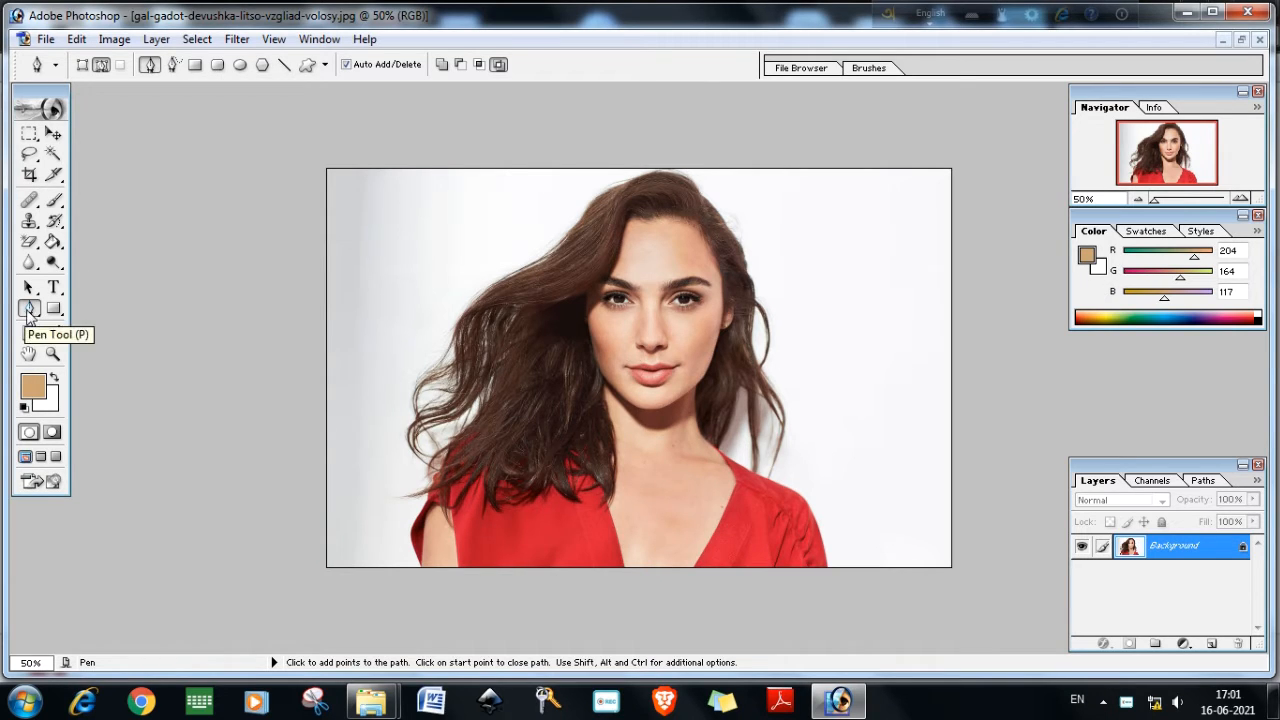
left_click_drag(29, 313, 85, 314)
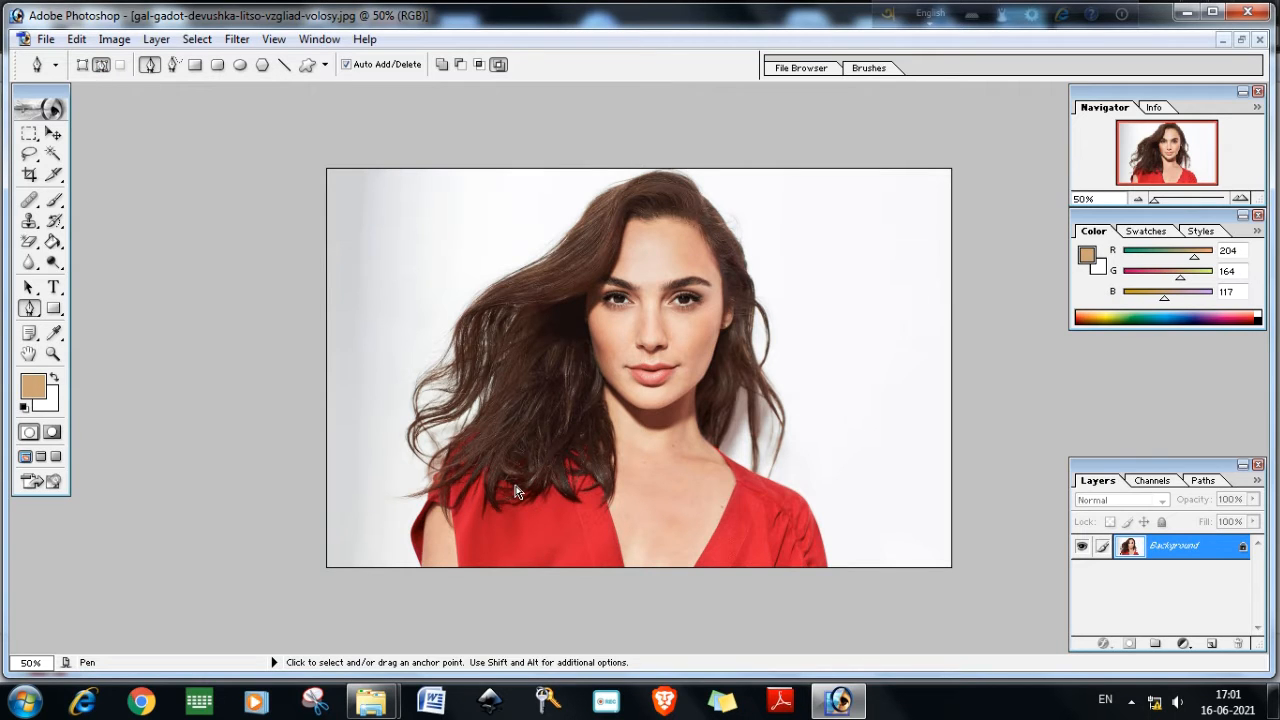
Zoom in and place anchor points along the right shoulder edge of the red dress from the neck down to the image bottom
key("ctrl+plus")
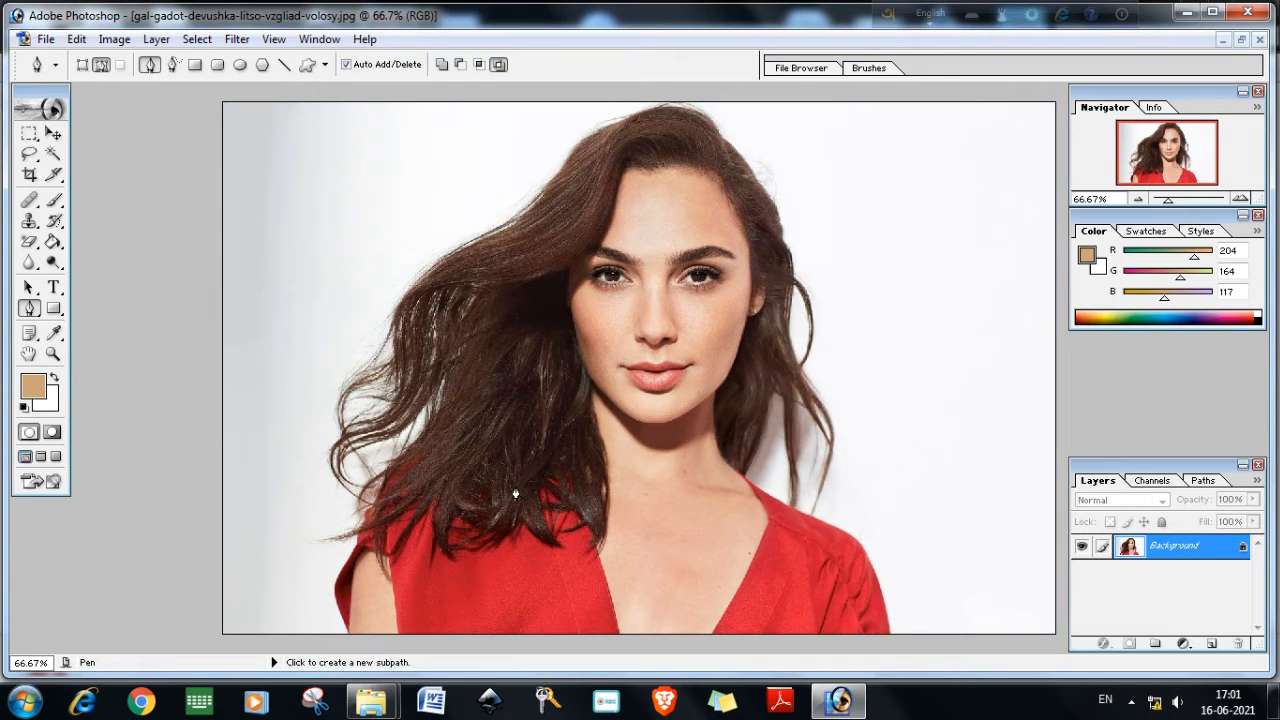
scroll(516, 494, "up", 1)
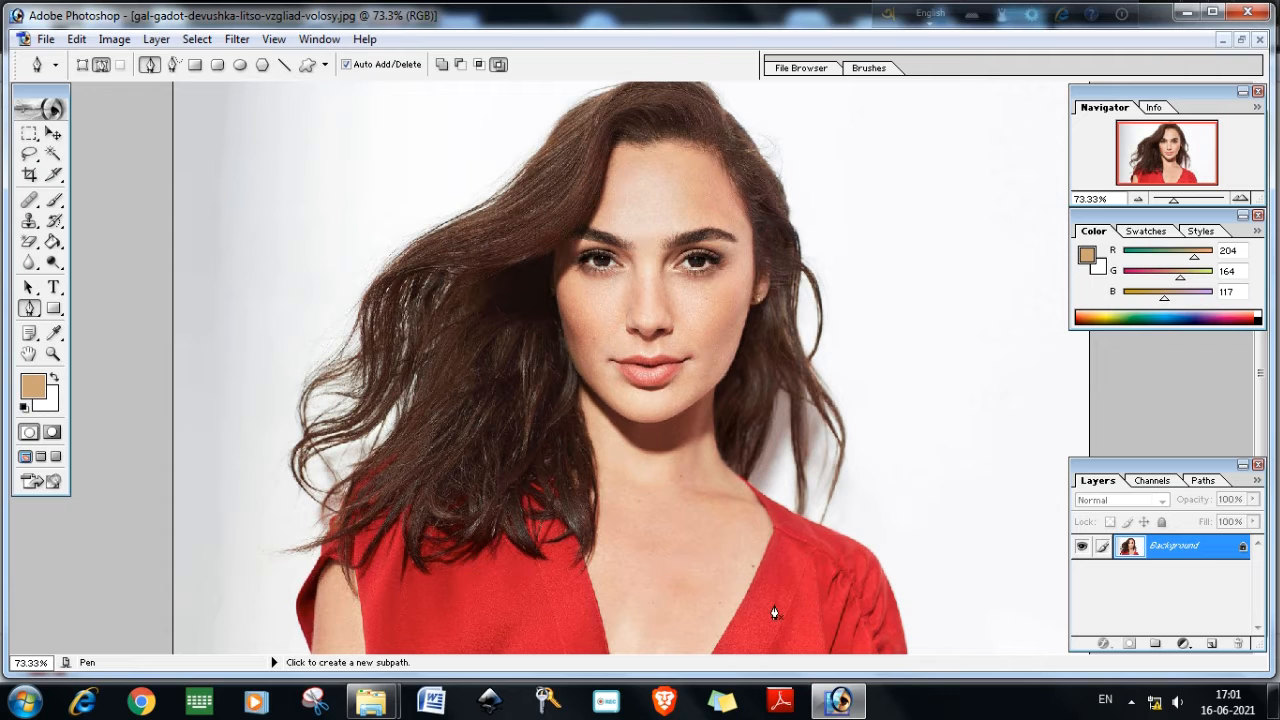
key("ctrl+plus")
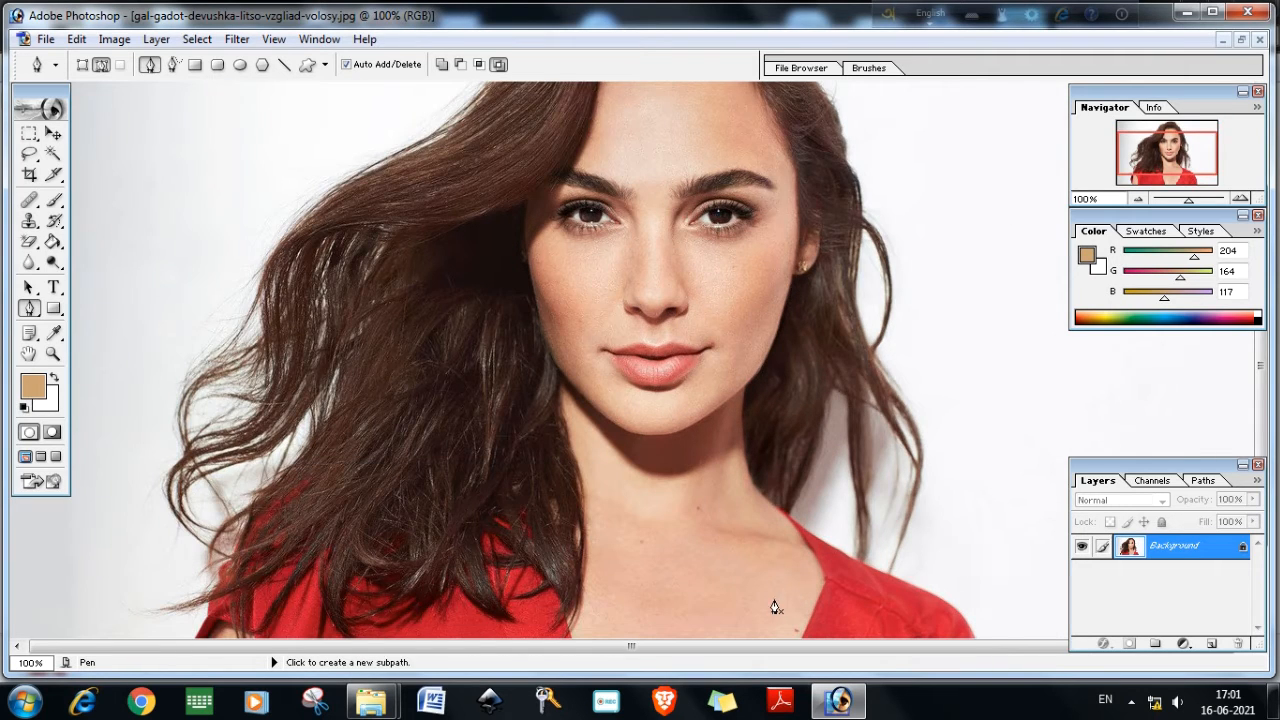
scroll(771, 590, "down", 3)
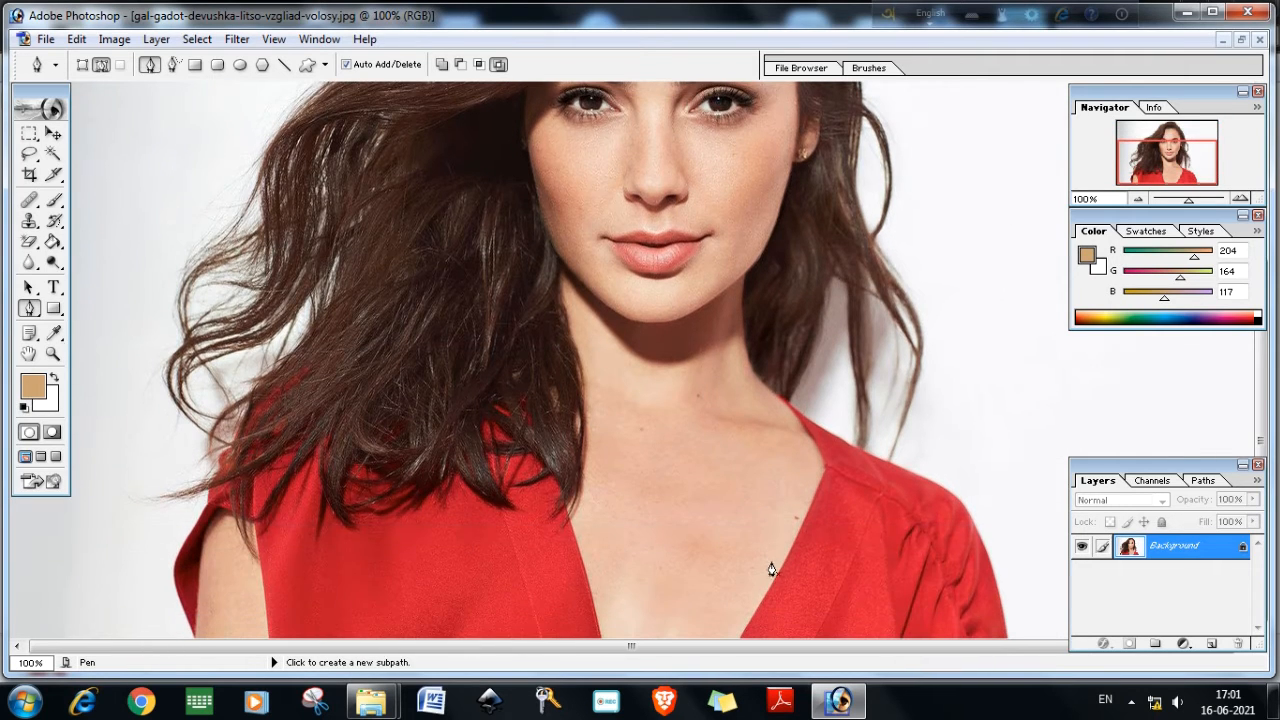
left_click(780, 396)
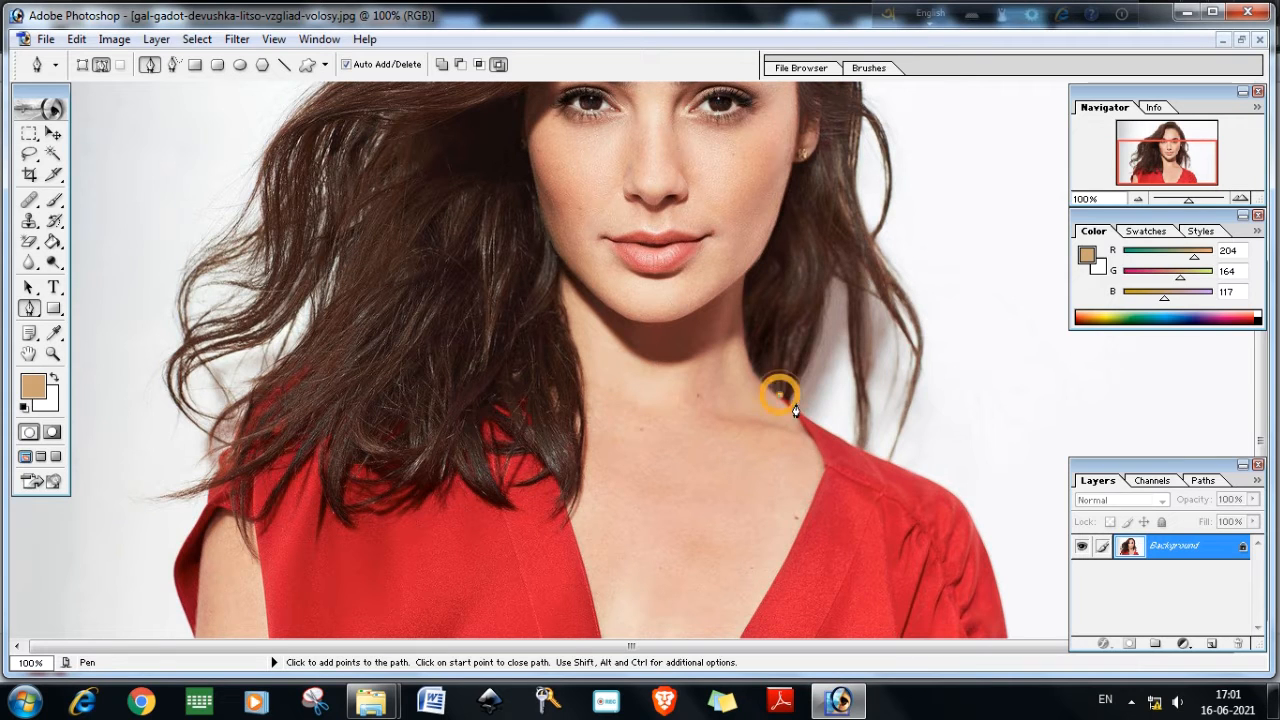
left_click(807, 421)
left_click(845, 441)
left_click(884, 460)
left_click(920, 475)
left_click(949, 491)
left_click(970, 515)
left_click(981, 537)
left_click(993, 572)
left_click(1000, 598)
left_click(1006, 628)
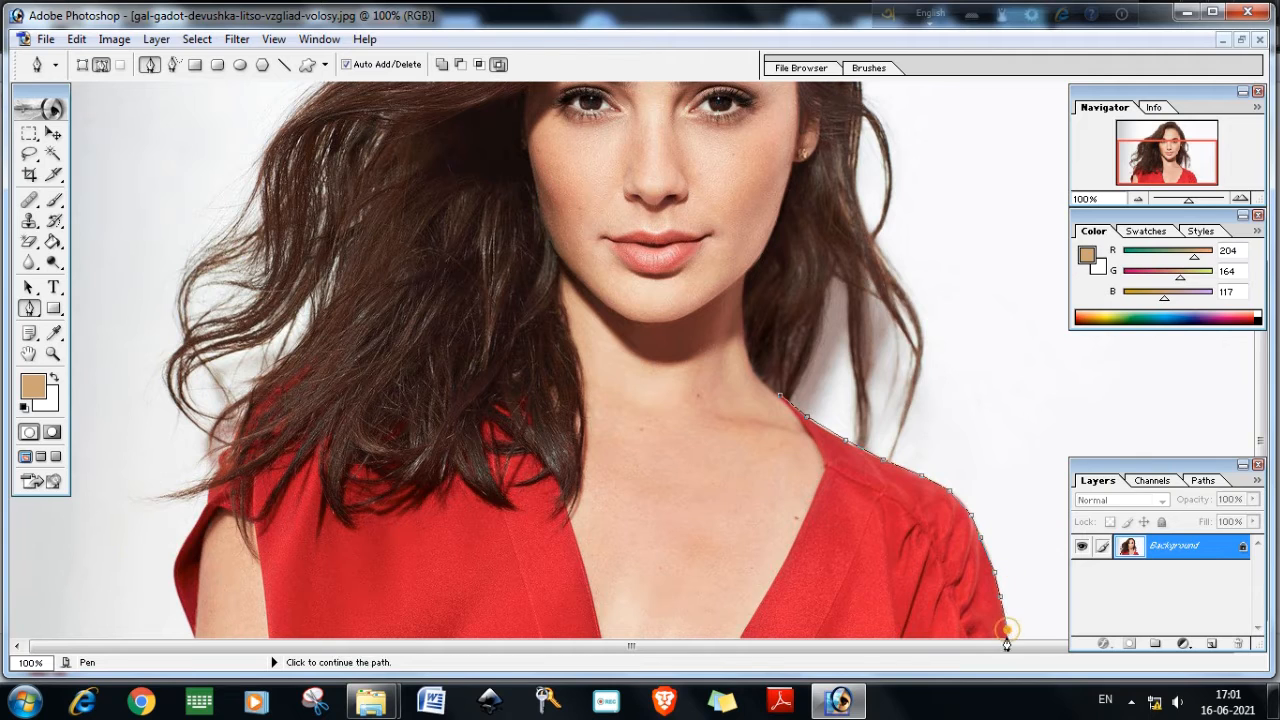
Continue the path along the bottom edge and up the right side of the V-neckline, undoing one misplaced point
left_click(1006, 634)
left_click(737, 635)
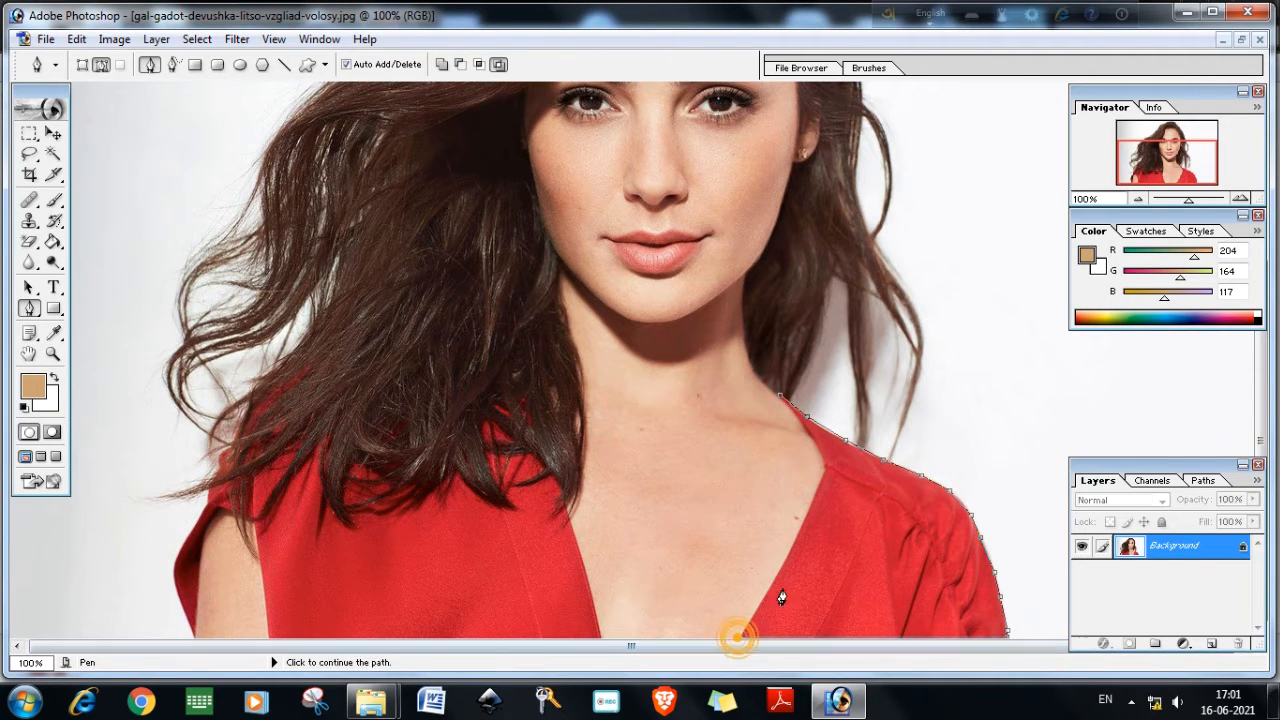
left_click(787, 554)
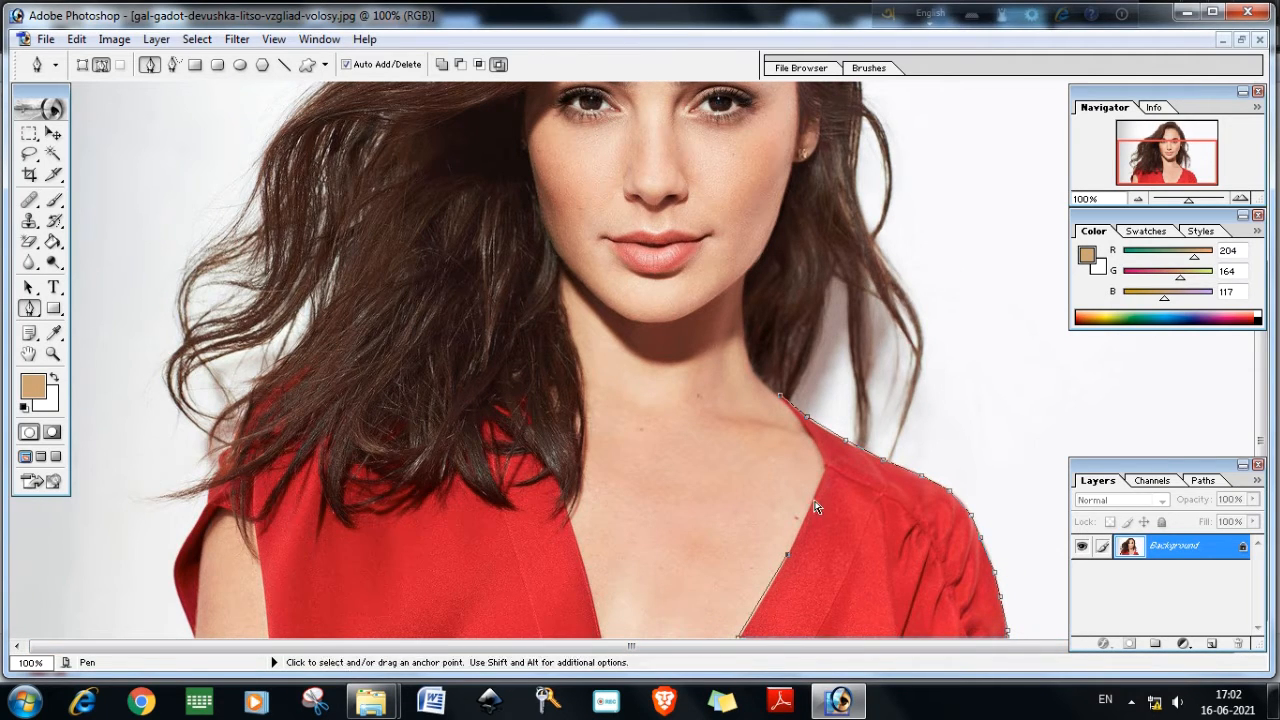
key("ctrl+z")
left_click(762, 602)
left_click(784, 565)
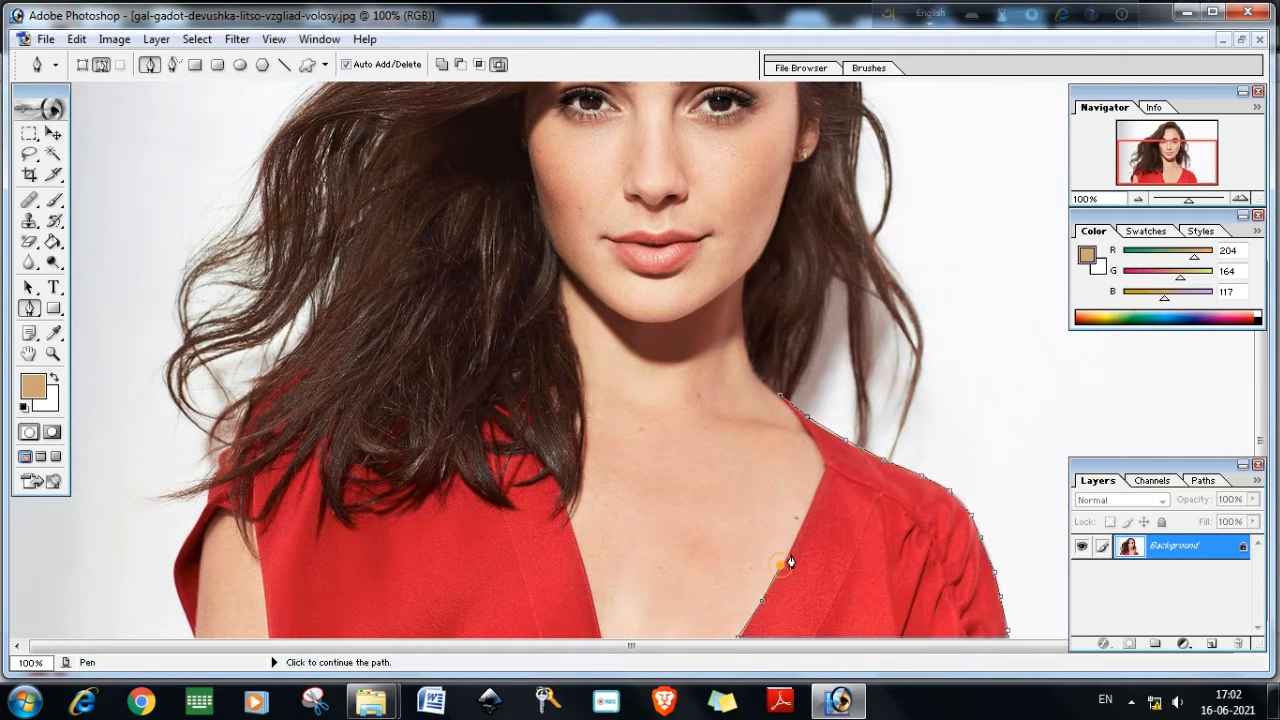
left_click(801, 529)
left_click(826, 465)
left_click(817, 443)
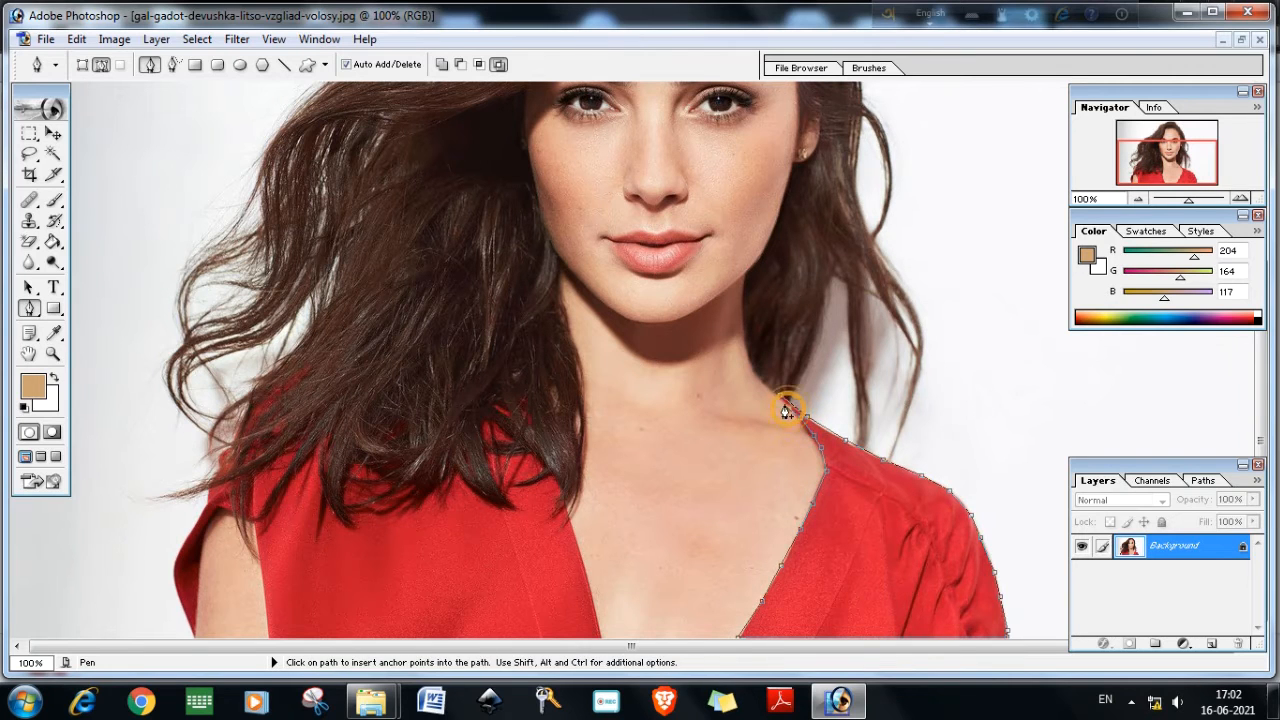
Zoom in at the neck and close the path on its starting anchor point
key("ctrl+plus")
key("ctrl+plus")
scroll(785, 410, "down", 2)
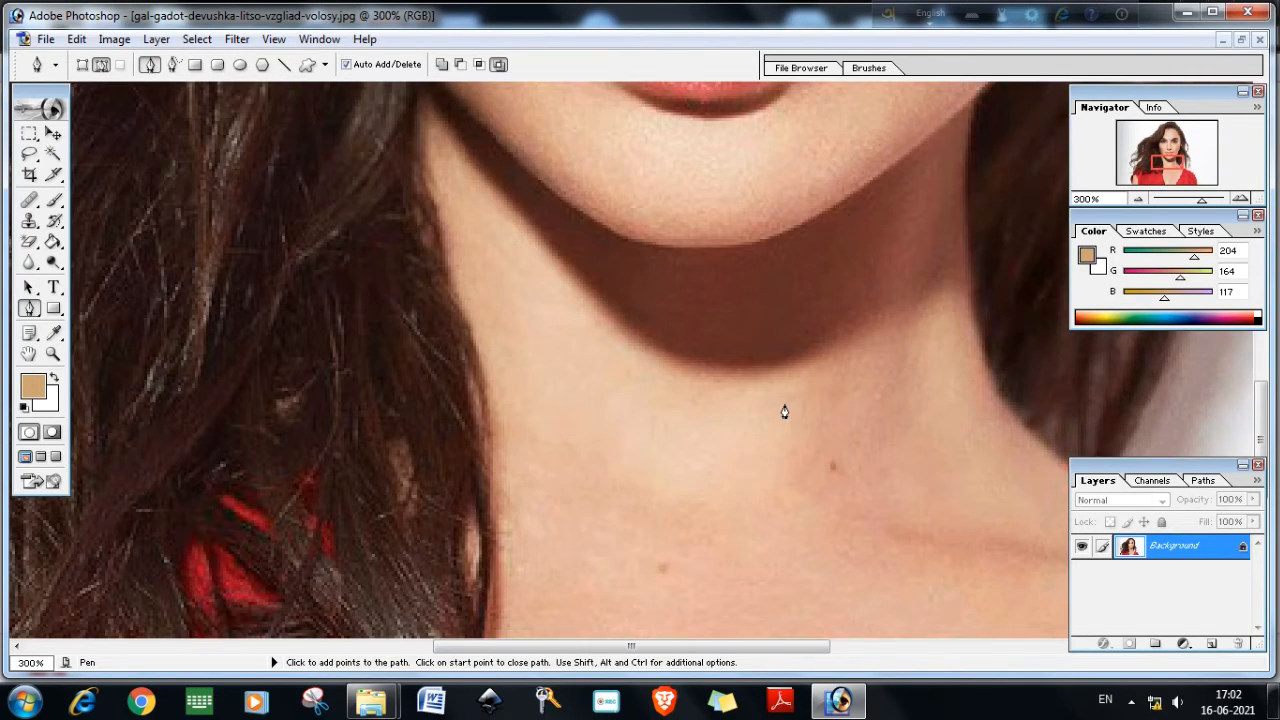
left_click_drag(729, 646, 849, 652)
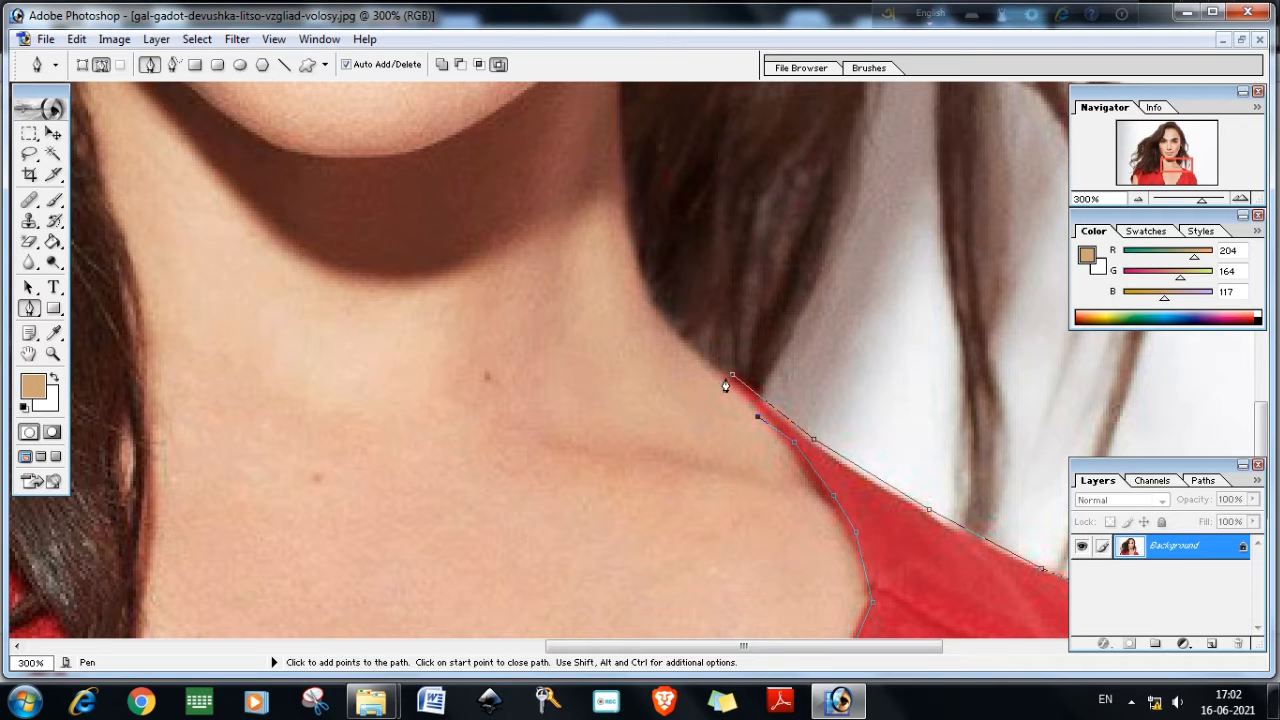
left_click(731, 380)
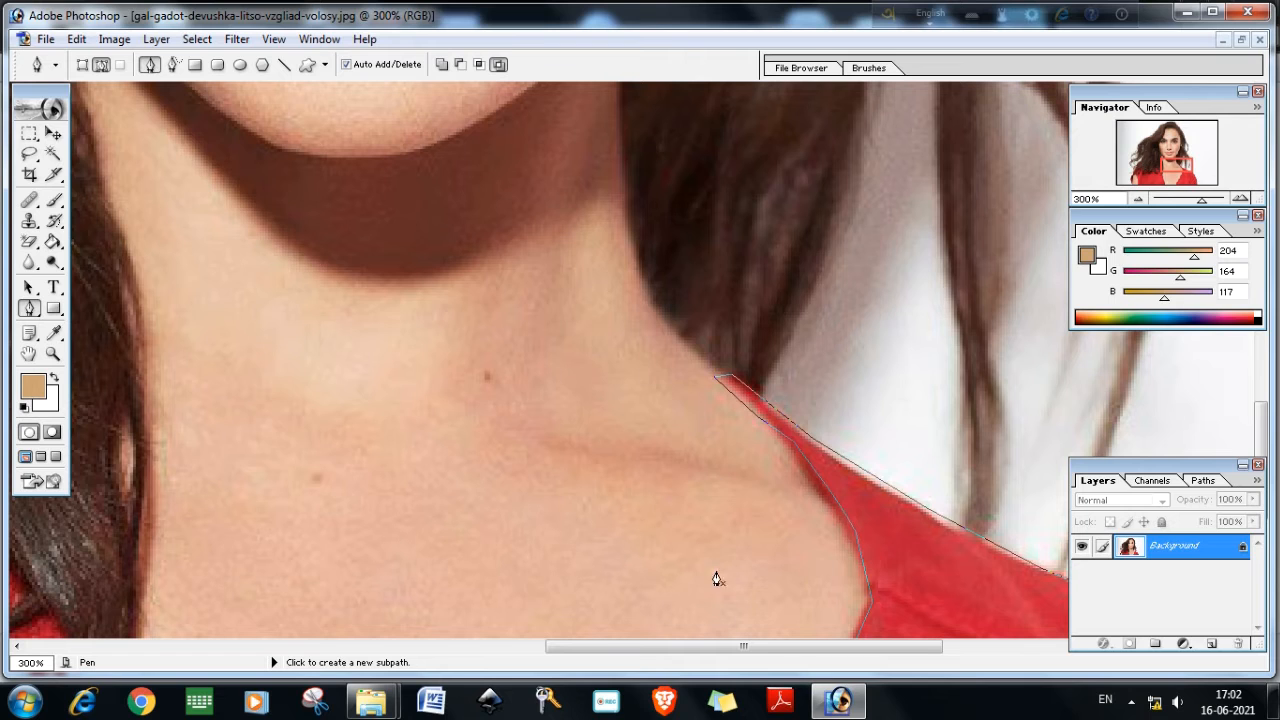
Start a new path up the left side of the V-neckline from the image bottom
key("ctrl+minus")
key("ctrl+minus")
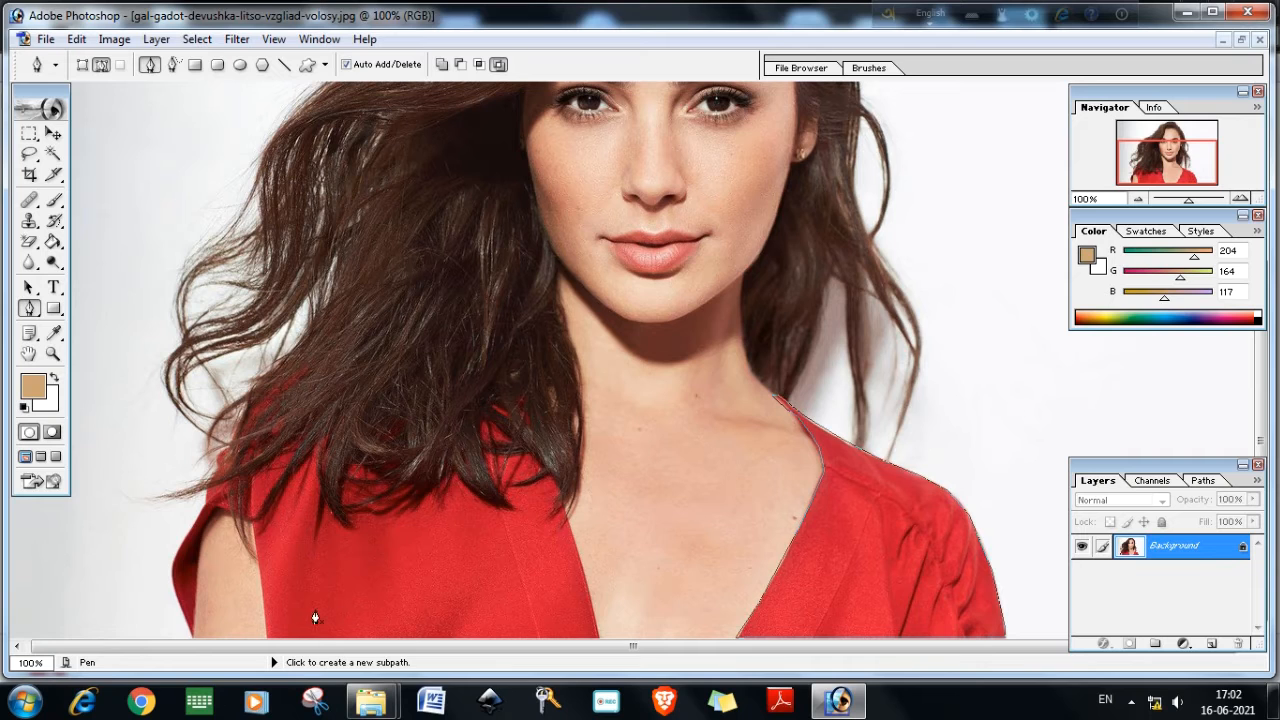
key("ctrl+plus")
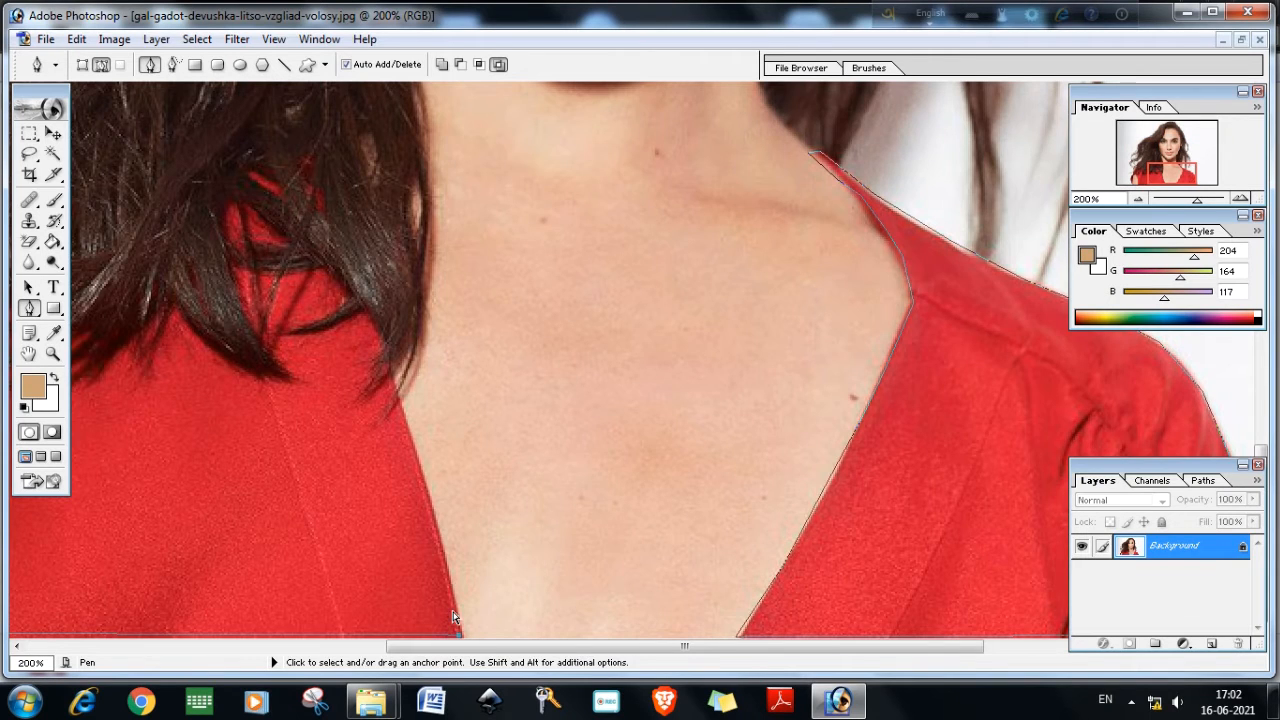
left_click_drag(465, 646, 238, 651)
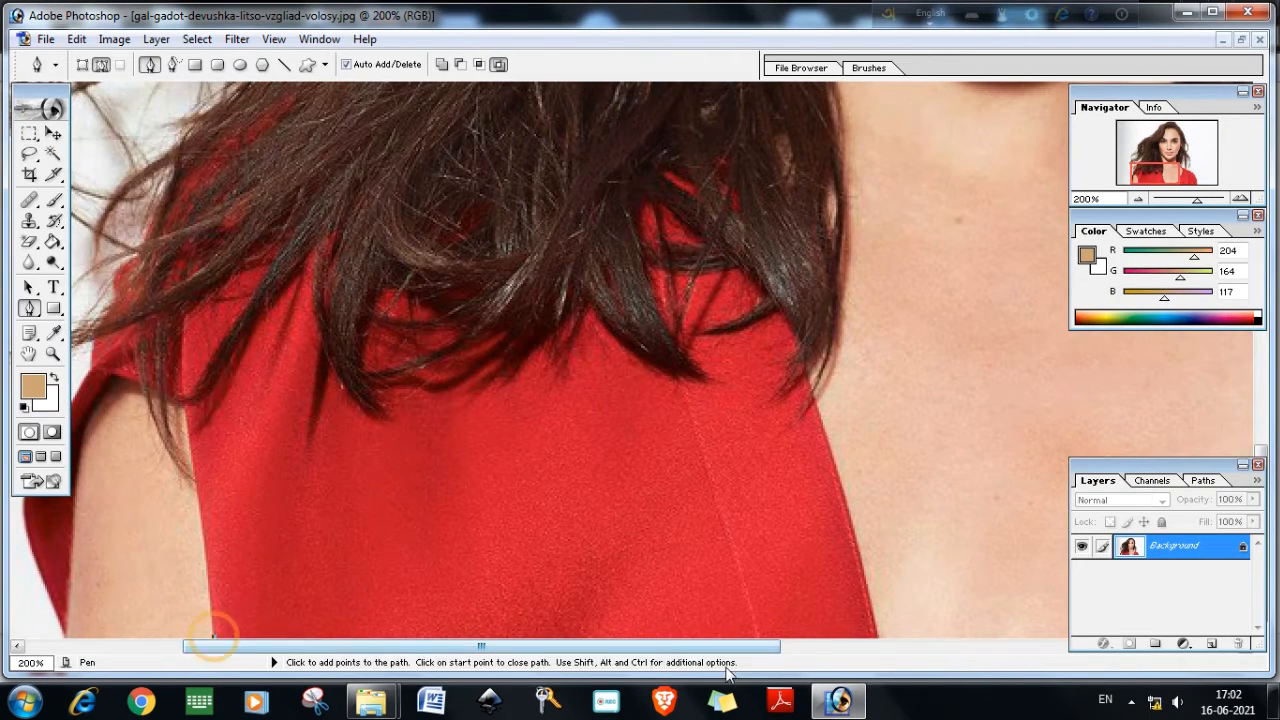
left_click(875, 637)
left_click(855, 557)
left_click(829, 453)
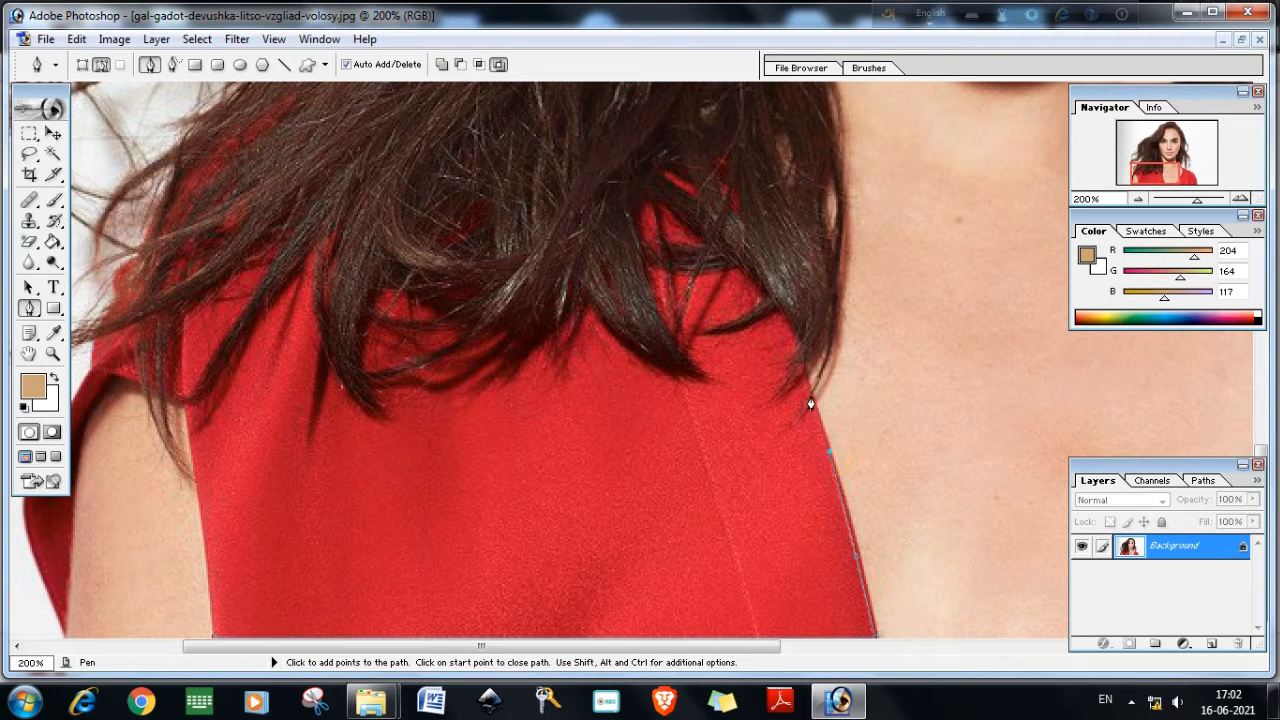
Trace the path around the hair strands lying over the dress near the neckline
left_click_drag(797, 394, 795, 356)
left_click(800, 381)
left_click(797, 348)
left_click(791, 325)
left_click(777, 315)
left_click(761, 325)
left_click(744, 334)
left_click(721, 336)
left_click(695, 336)
left_click(708, 329)
left_click(741, 317)
left_click(758, 306)
left_click(762, 298)
left_click(750, 286)
left_click(730, 272)
left_click(703, 276)
left_click(690, 295)
left_click(657, 273)
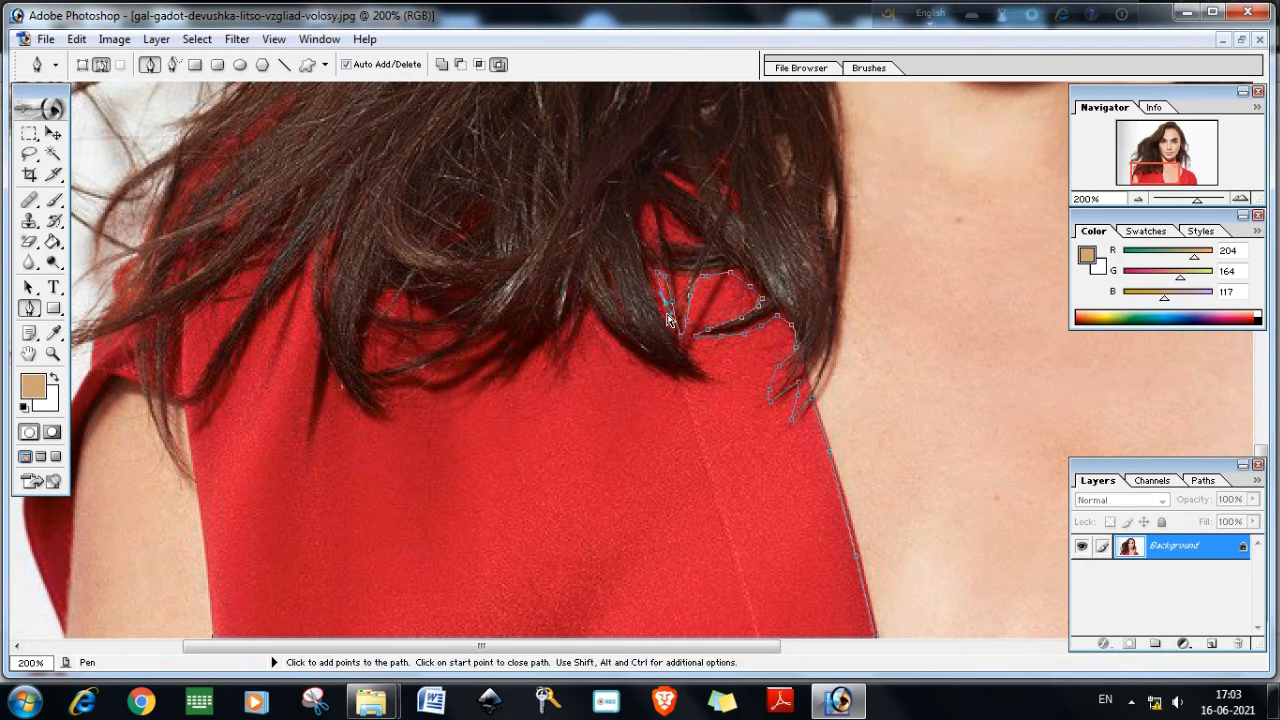
left_click(658, 298)
left_click(666, 318)
left_click(672, 340)
left_click(689, 358)
left_click(711, 377)
left_click(699, 377)
left_click(655, 370)
left_click(628, 352)
left_click(611, 339)
left_click(597, 322)
left_click(587, 307)
Continue tracing along the hair ends across the left shoulder of the dress
left_click(576, 326)
left_click(563, 346)
left_click(546, 364)
left_click(552, 341)
left_click(528, 355)
left_click(506, 380)
left_click(495, 368)
left_click(506, 343)
left_click(484, 347)
left_click(455, 363)
left_click(432, 368)
left_click(405, 380)
left_click(369, 397)
left_click(392, 416)
left_click(364, 415)
left_click(348, 399)
left_click(338, 382)
left_click(320, 358)
left_click(310, 325)
left_click(327, 234)
left_click(288, 279)
left_click(255, 331)
left_click(227, 358)
left_click(206, 393)
left_click(189, 394)
left_click(207, 363)
left_click(244, 301)
left_click(269, 264)
left_click(287, 236)
left_click(243, 268)
left_click(203, 294)
left_click(176, 314)
left_click(168, 341)
left_click(170, 389)
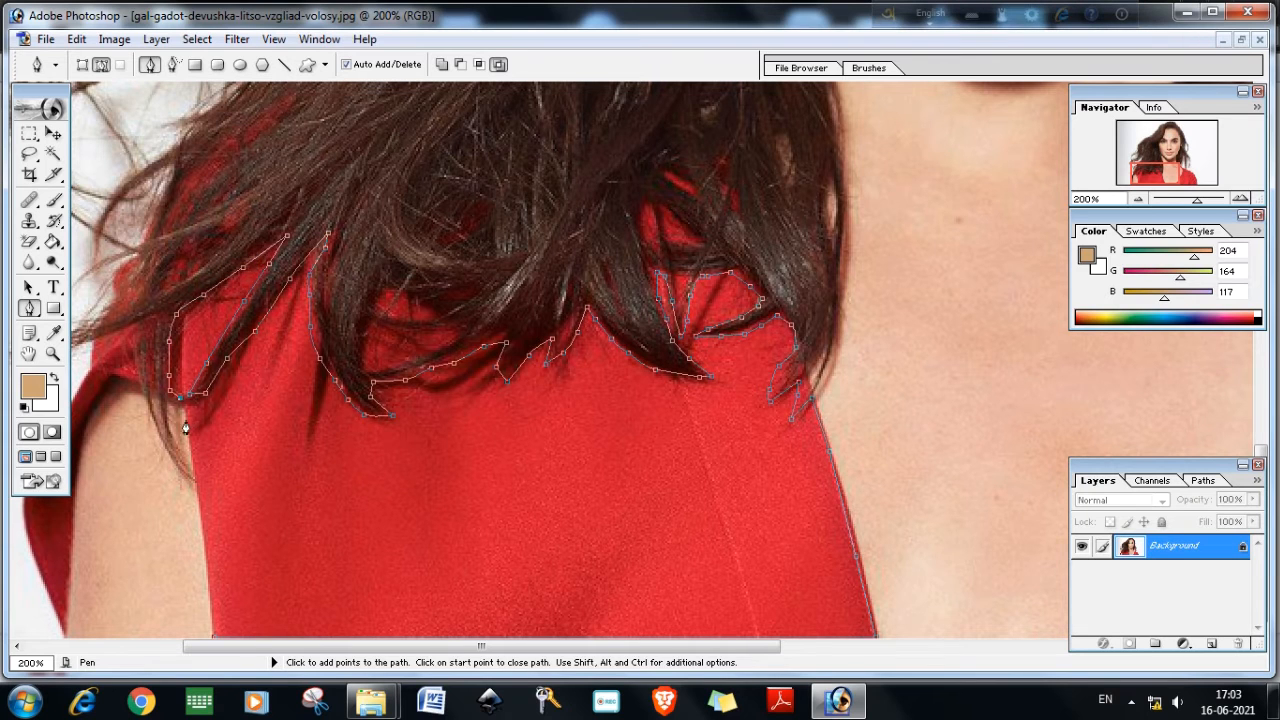
left_click(190, 443)
Zoom in and extend the path down the dress edge beside the arm to the image bottom
key("ctrl+plus")
key("ctrl+plus")
scroll(329, 553, "down", 3)
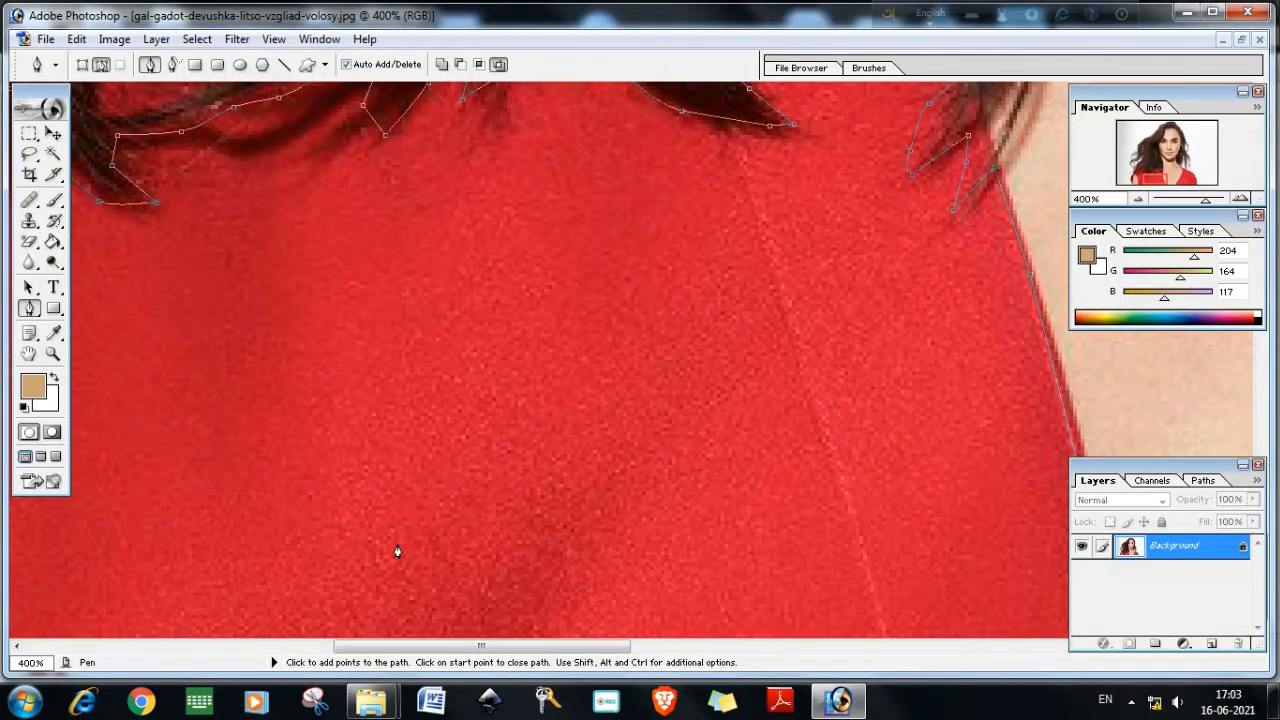
scroll(397, 552, "down", 1)
left_click_drag(470, 647, 343, 647)
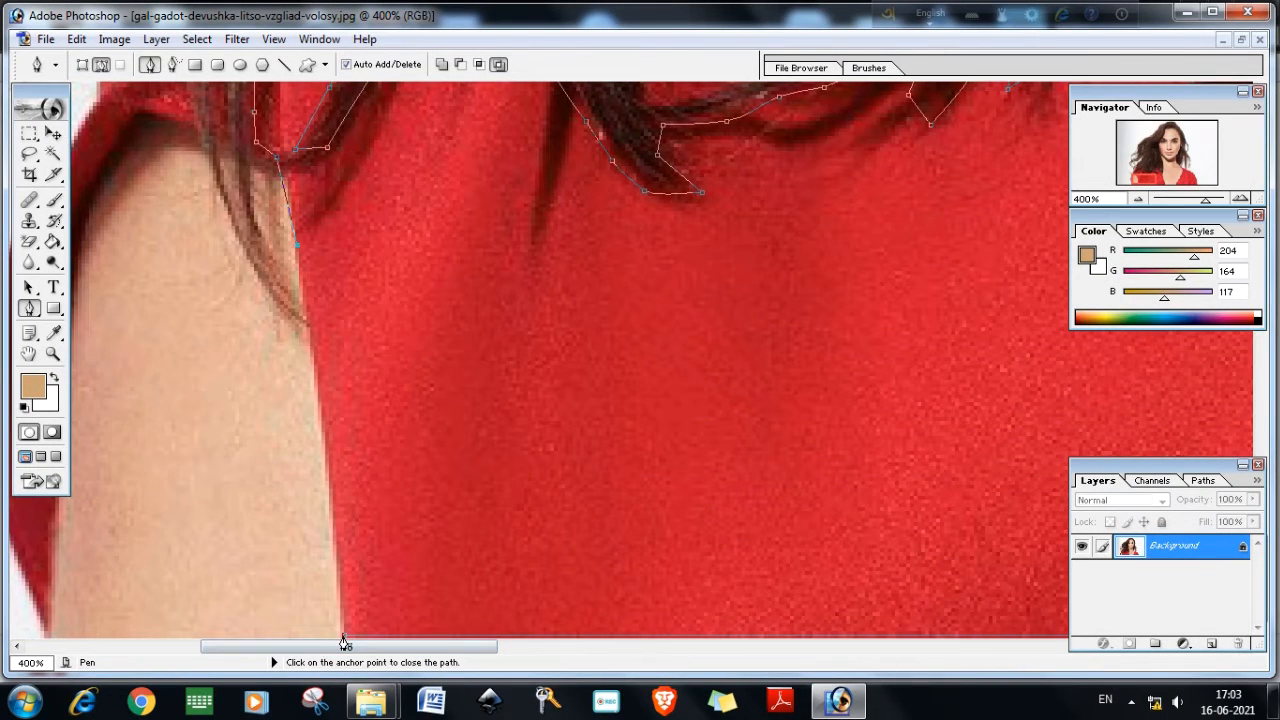
left_click(343, 640)
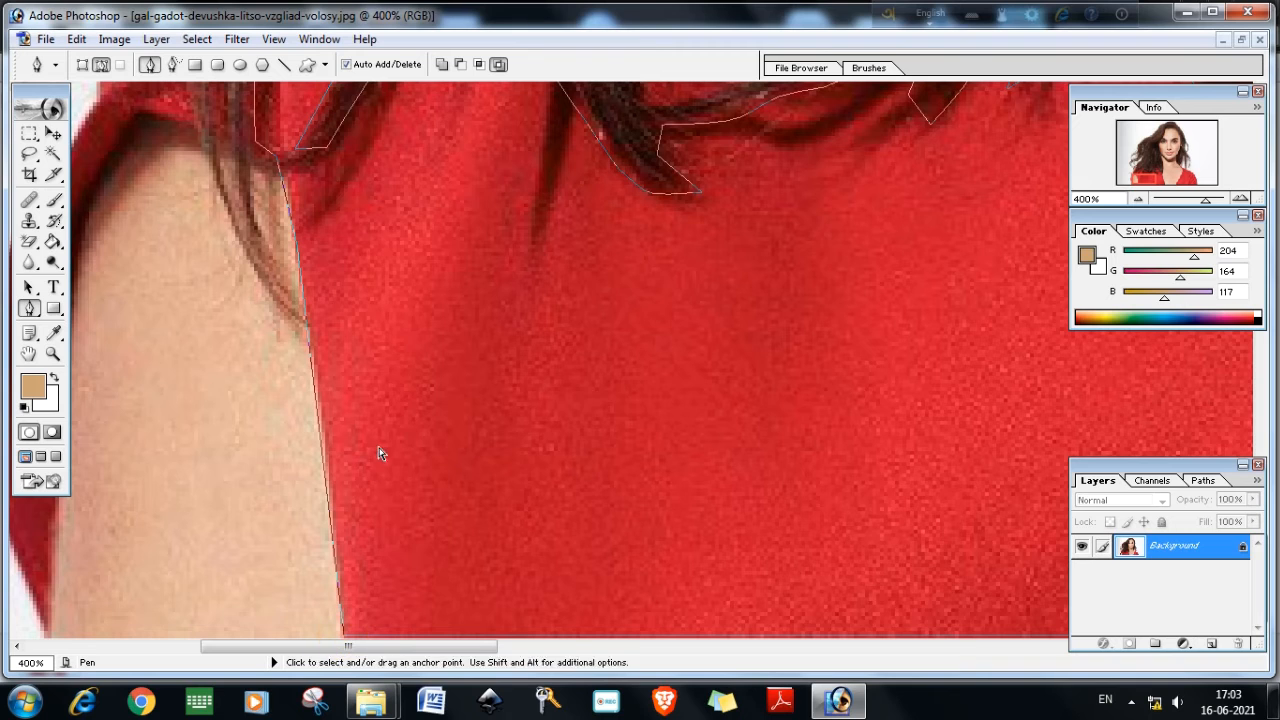
Trace the outer edge of the left sleeve upward with anchor points
scroll(187, 470, "up", 3)
scroll(188, 472, "down", 1)
left_click_drag(320, 648, 273, 660)
left_click(231, 633)
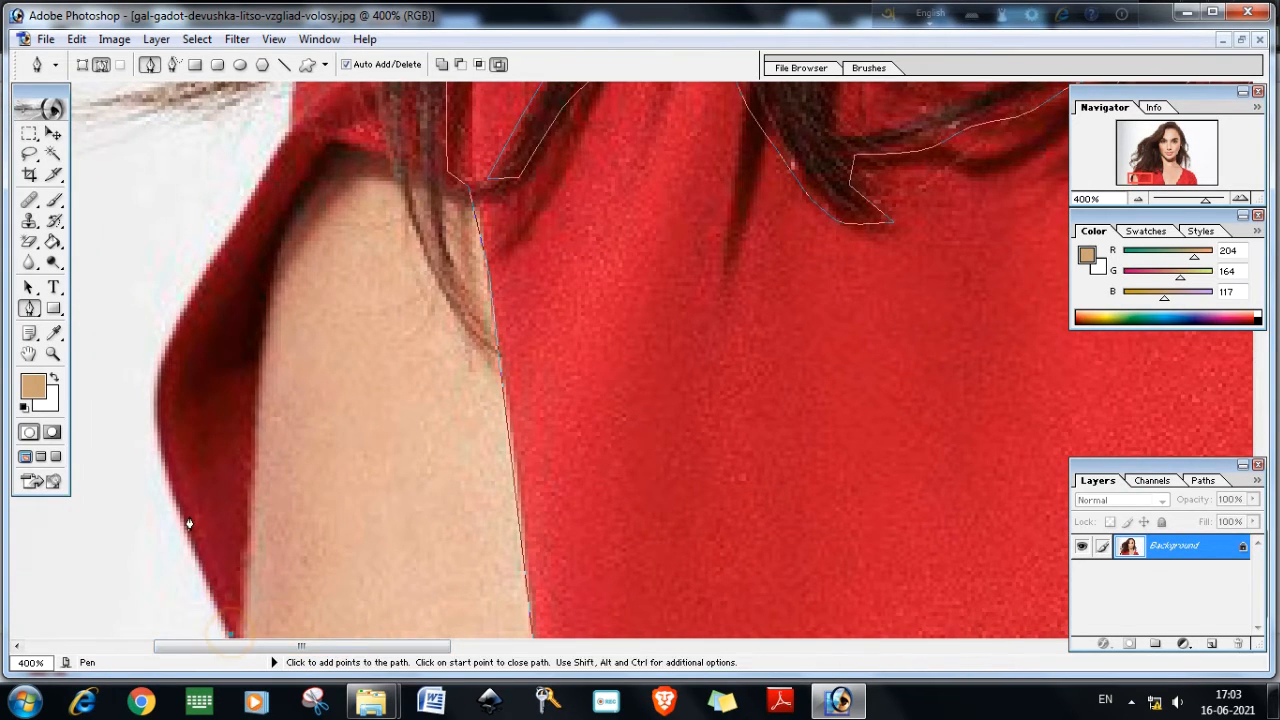
left_click(174, 498)
left_click(159, 436)
left_click(156, 383)
left_click(206, 266)
left_click(252, 190)
scroll(300, 190, "up", 3)
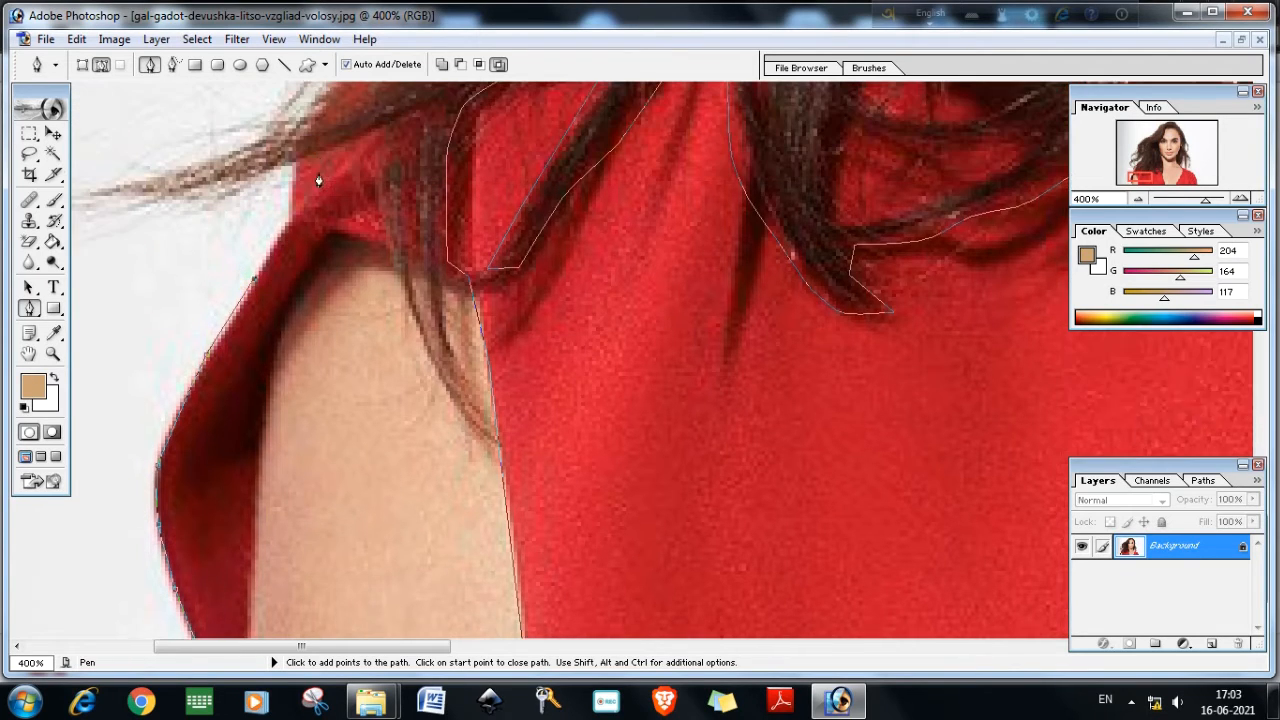
Trace the path over the top of the sleeve and down its inner edge along the arm to the image bottom
left_click(293, 222)
left_click(296, 176)
left_click(314, 167)
left_click(372, 151)
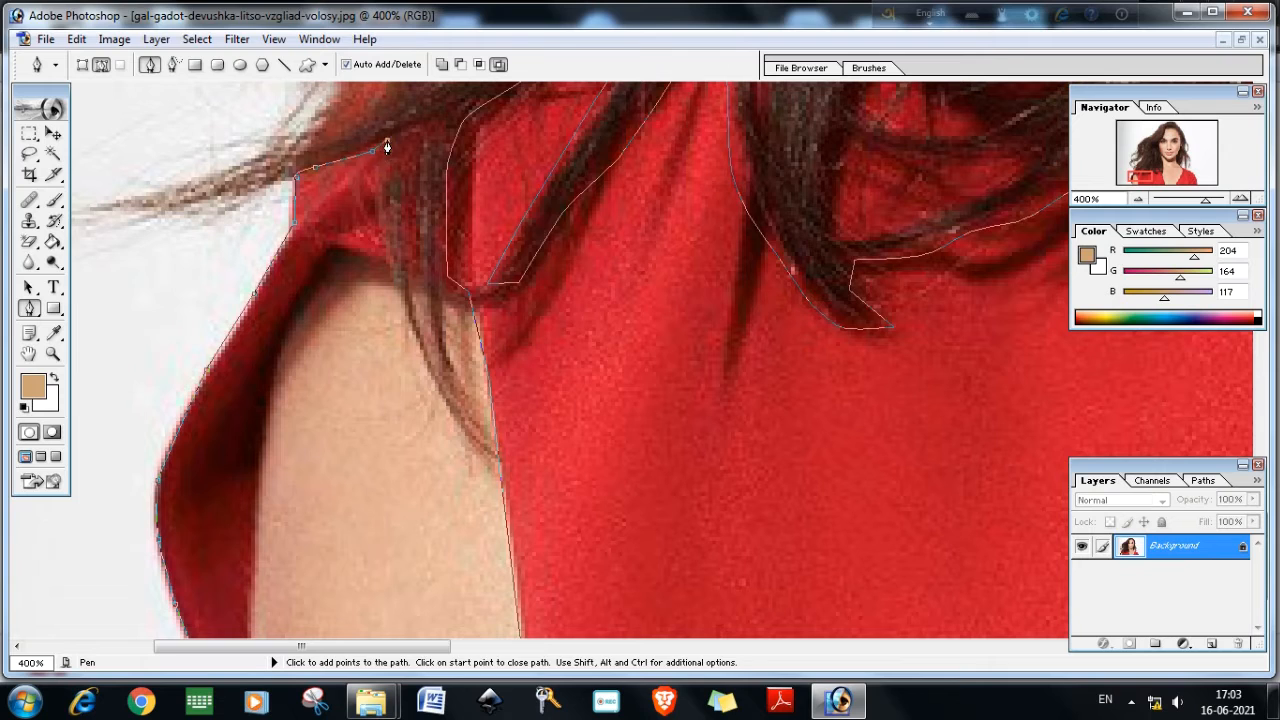
left_click(389, 260)
left_click(360, 246)
left_click(330, 241)
left_click(305, 276)
left_click(286, 329)
left_click(265, 441)
left_click(247, 572)
left_click(249, 626)
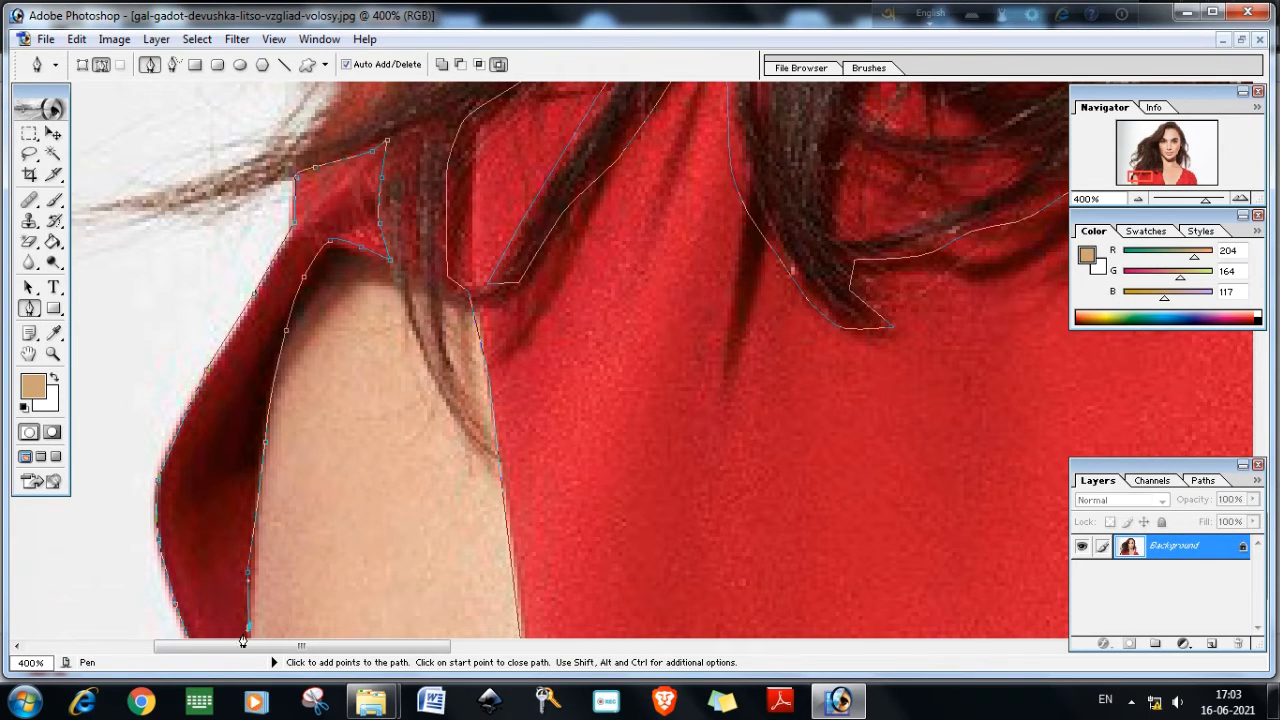
left_click(248, 637)
left_click(208, 637)
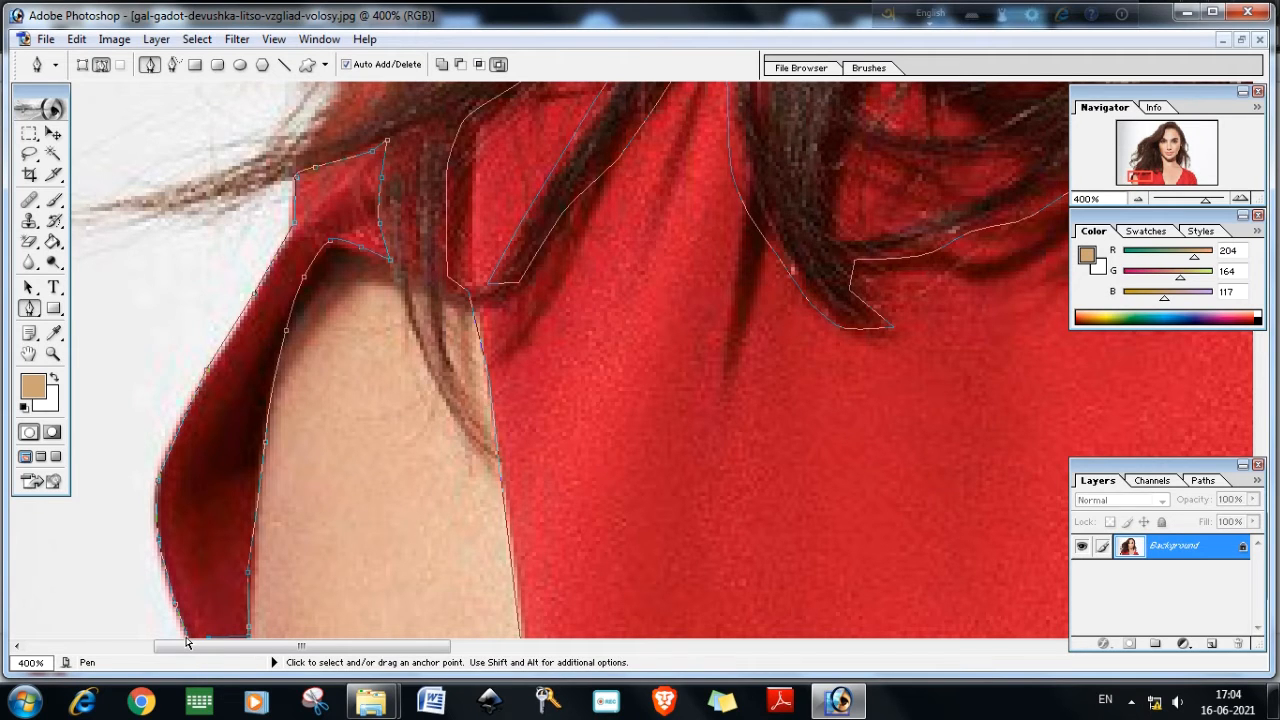
Zoom in at the sleeve bottom, undo misplaced points and close the path on its starting point
key("ctrl+plus")
key("ctrl+plus")
scroll(263, 567, "down", 2)
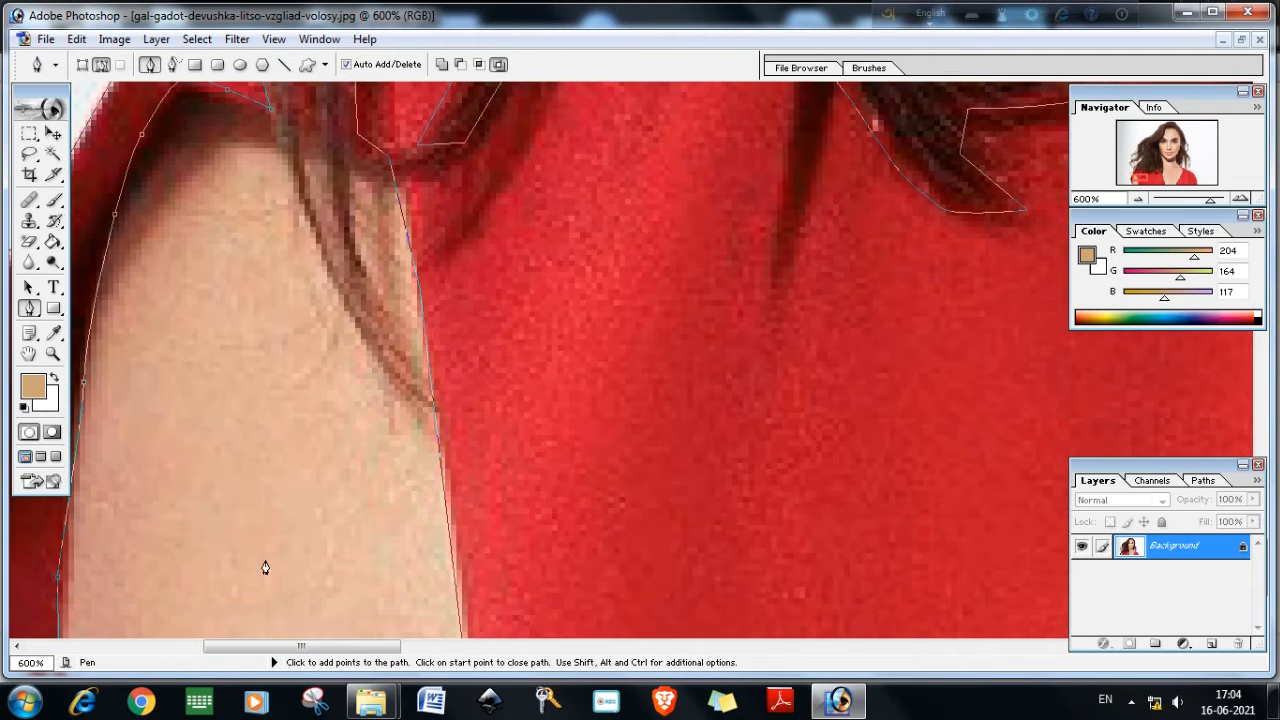
left_click_drag(346, 648, 280, 682)
scroll(397, 620, "down", 4)
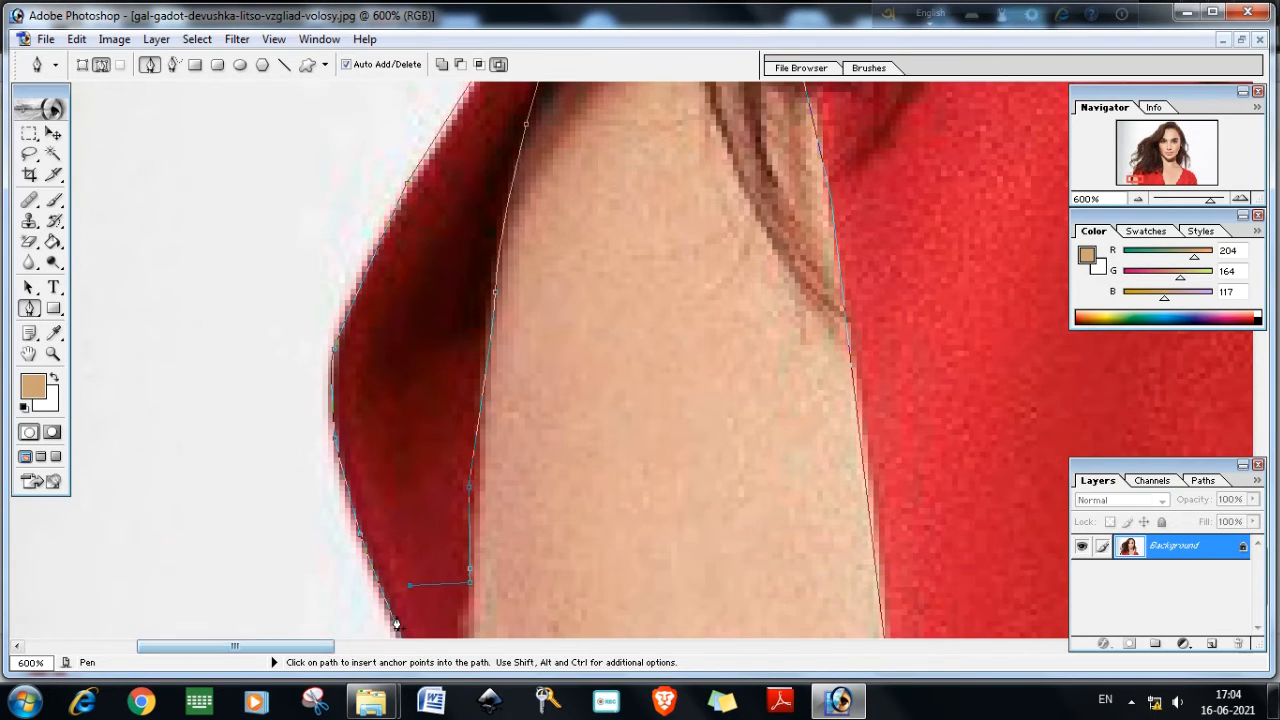
scroll(420, 625, "down", 1)
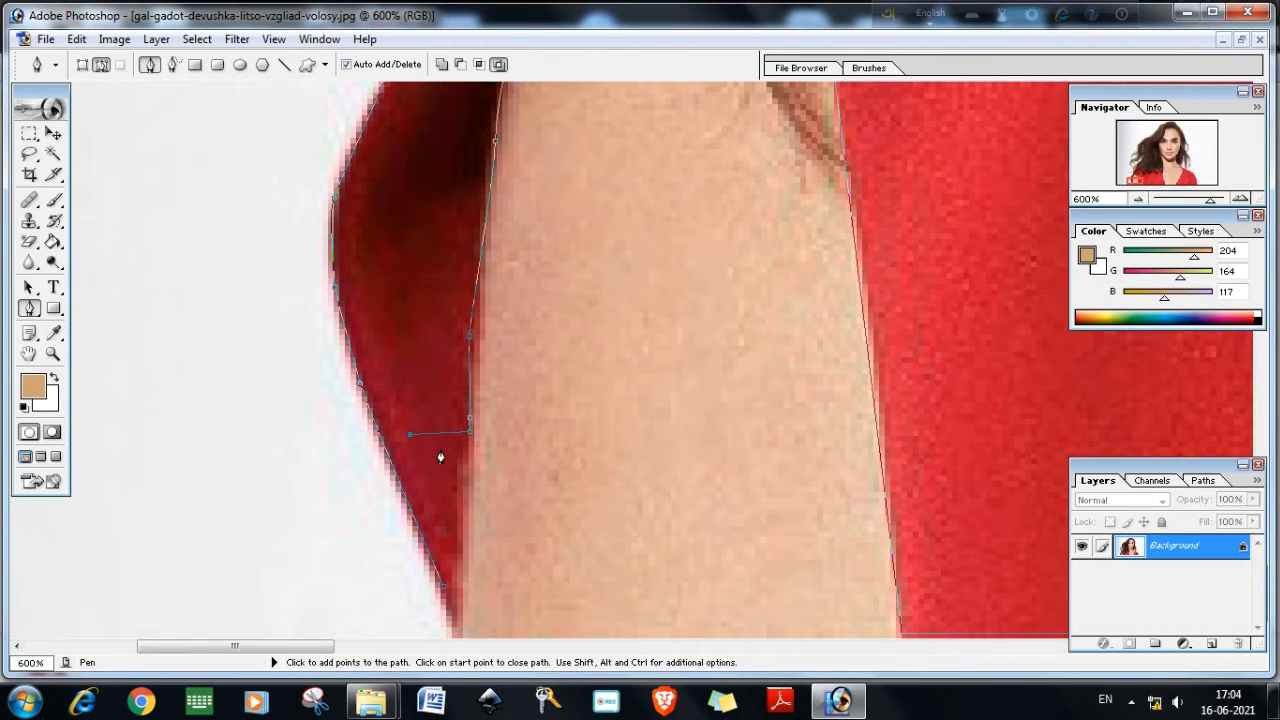
key("ctrl+z")
left_click(461, 582)
left_click(457, 623)
left_click(760, 487)
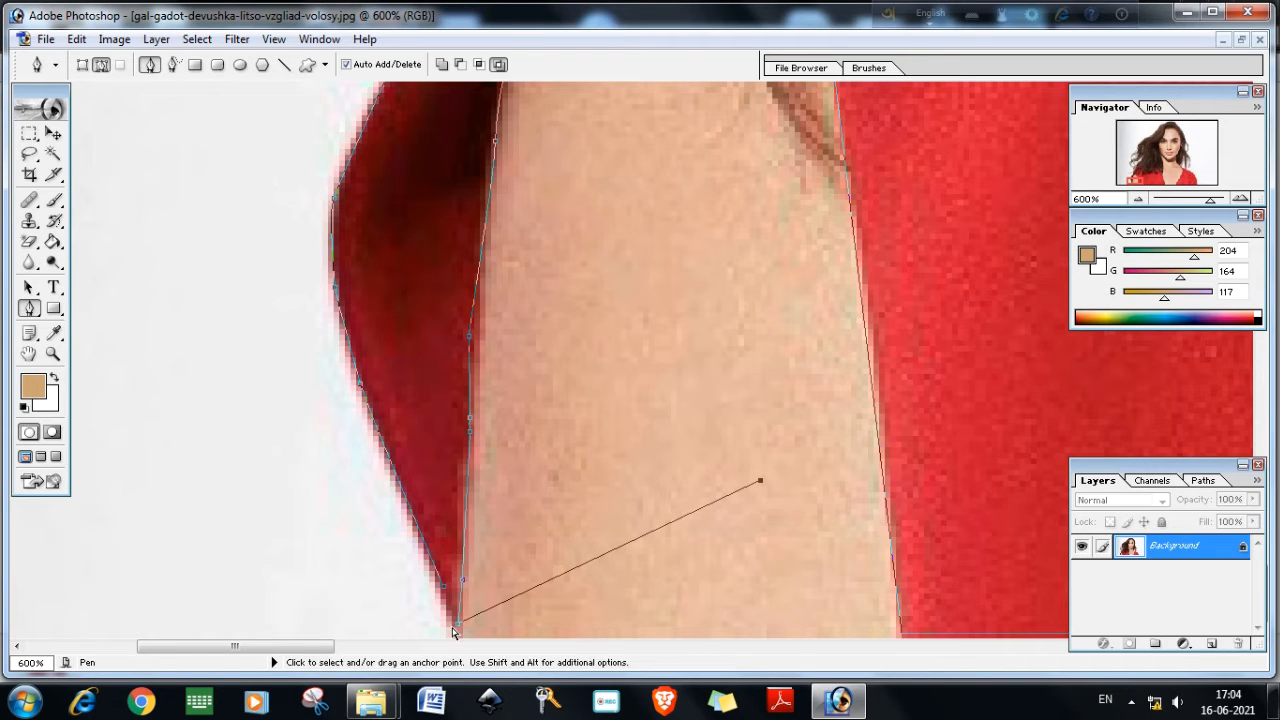
key("ctrl+z")
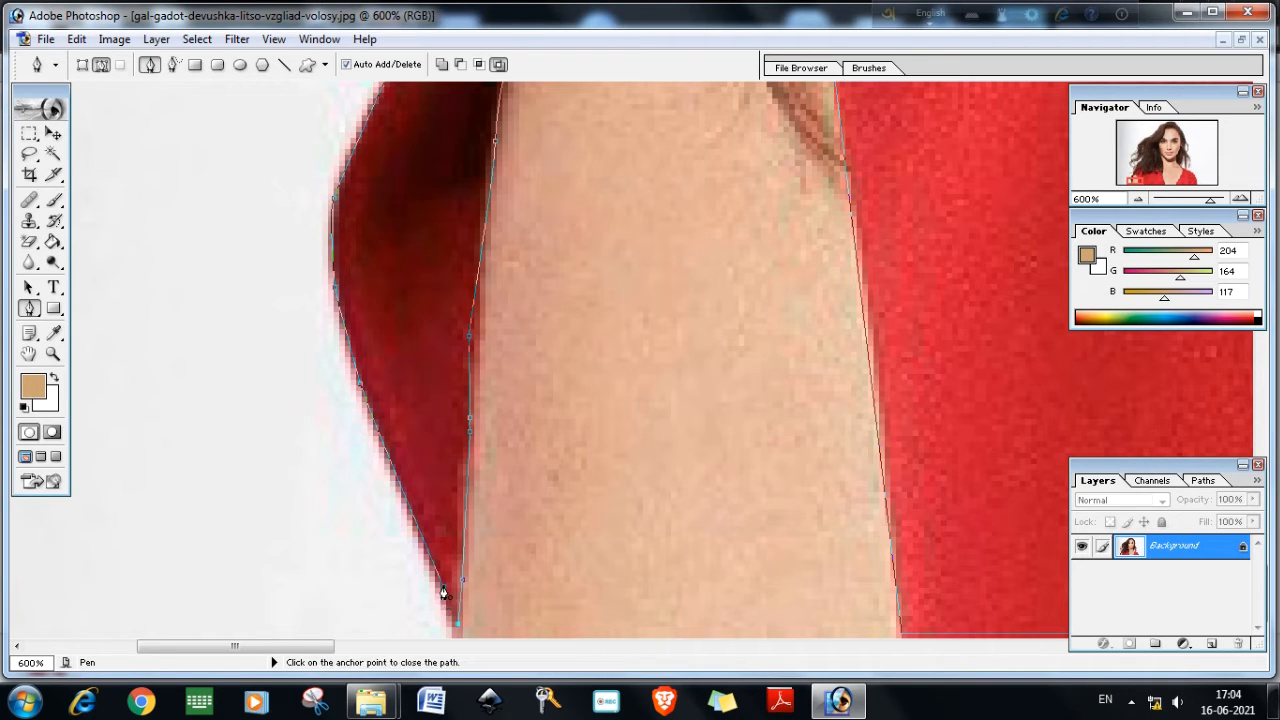
left_click(443, 592)
scroll(508, 474, "right", 2)
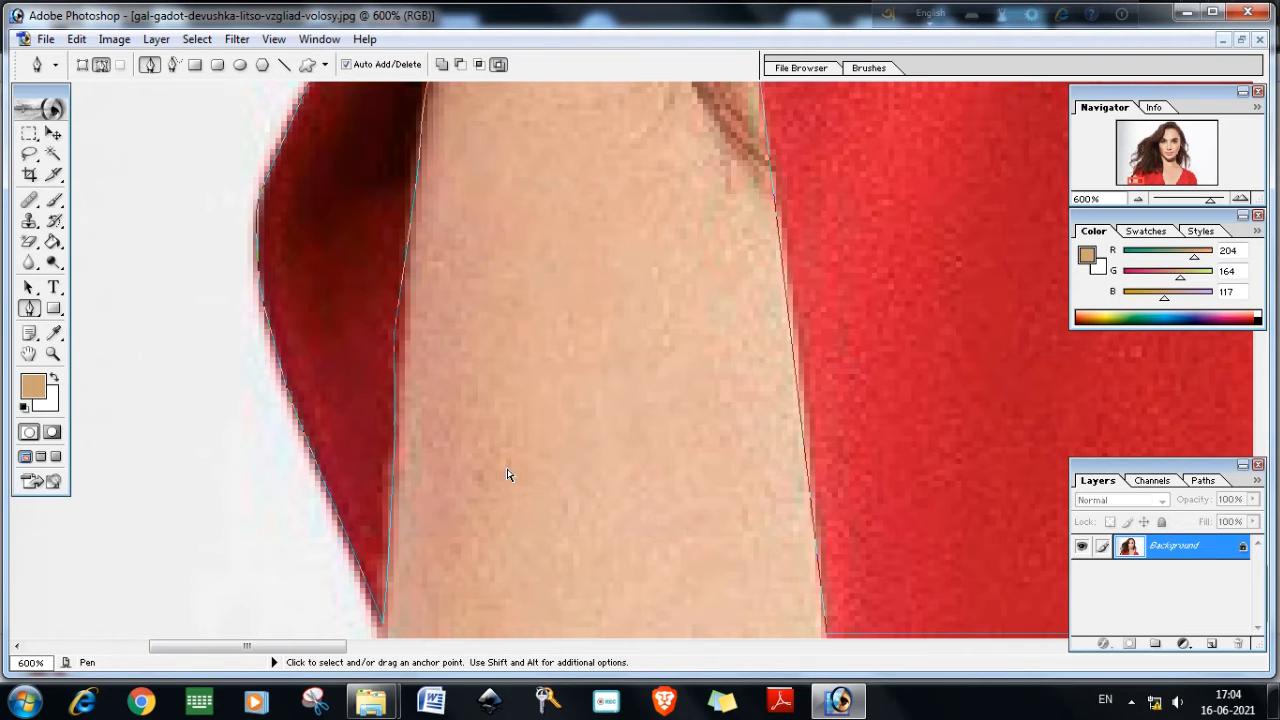
Trace a small closed subpath around a dress patch visible between hair strands on the left shoulder
key("ctrl+minus")
key("ctrl+minus")
key("ctrl+minus")
key("ctrl+minus")
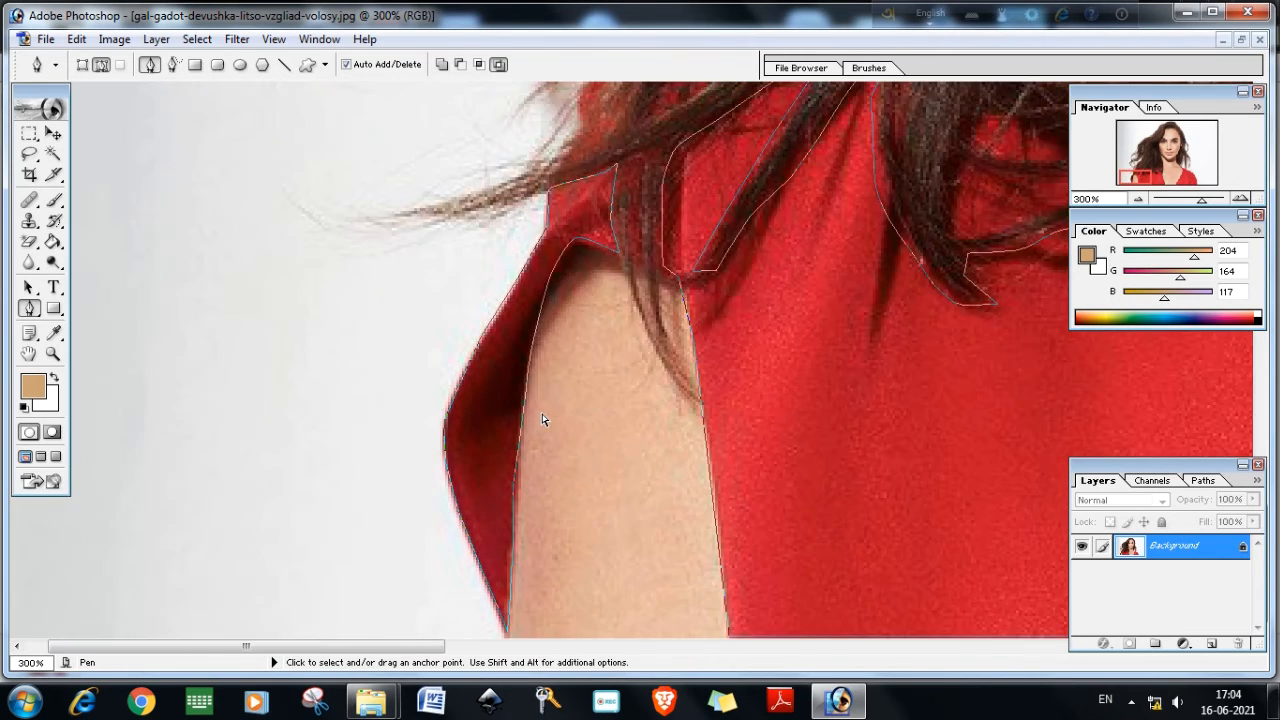
key("ctrl+minus")
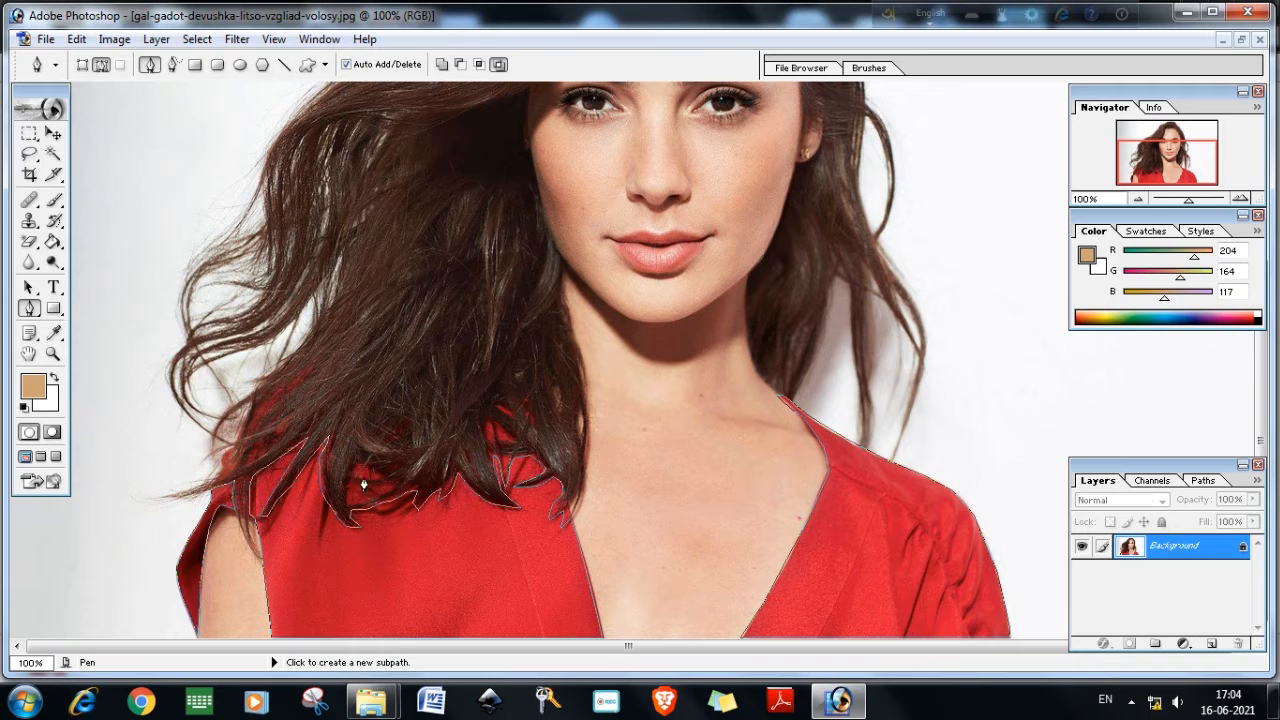
key("ctrl+plus")
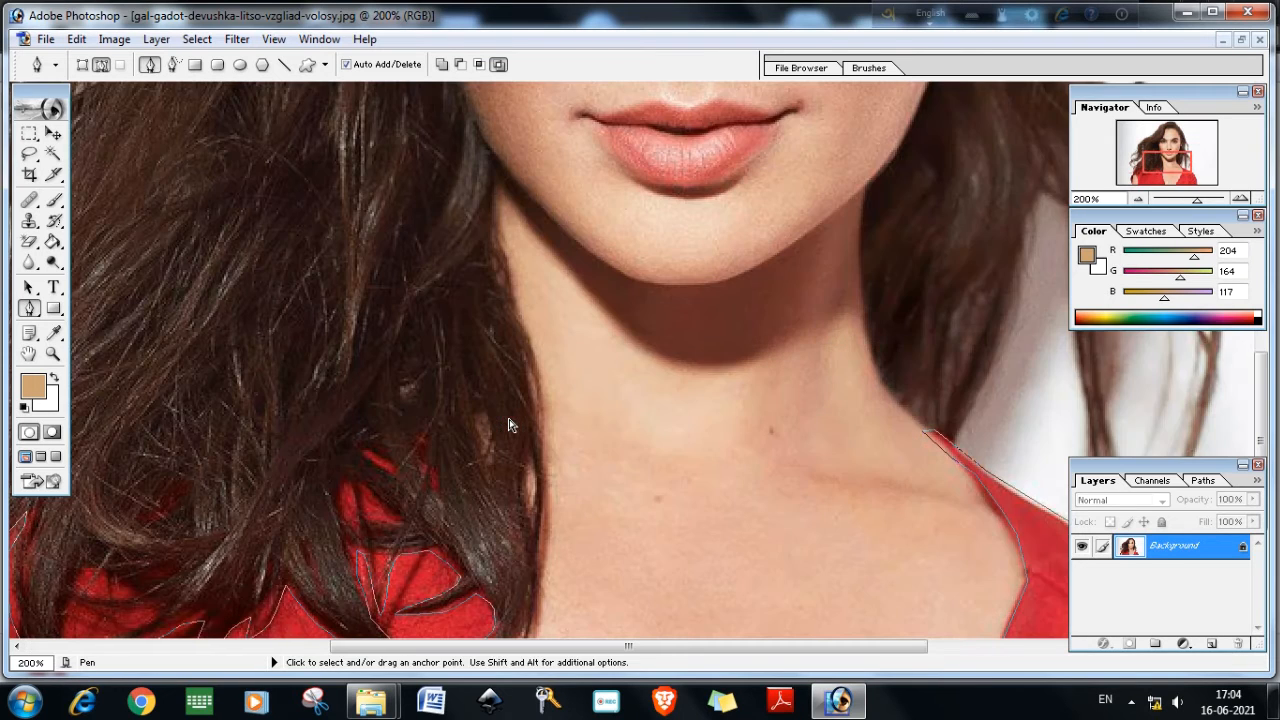
scroll(508, 423, "down", 2)
left_click(358, 430)
left_click(400, 461)
left_click(341, 461)
left_click(340, 430)
Outline two more small closed subpaths around dress patches between neighbouring hair strands
left_click(367, 393)
left_click(394, 406)
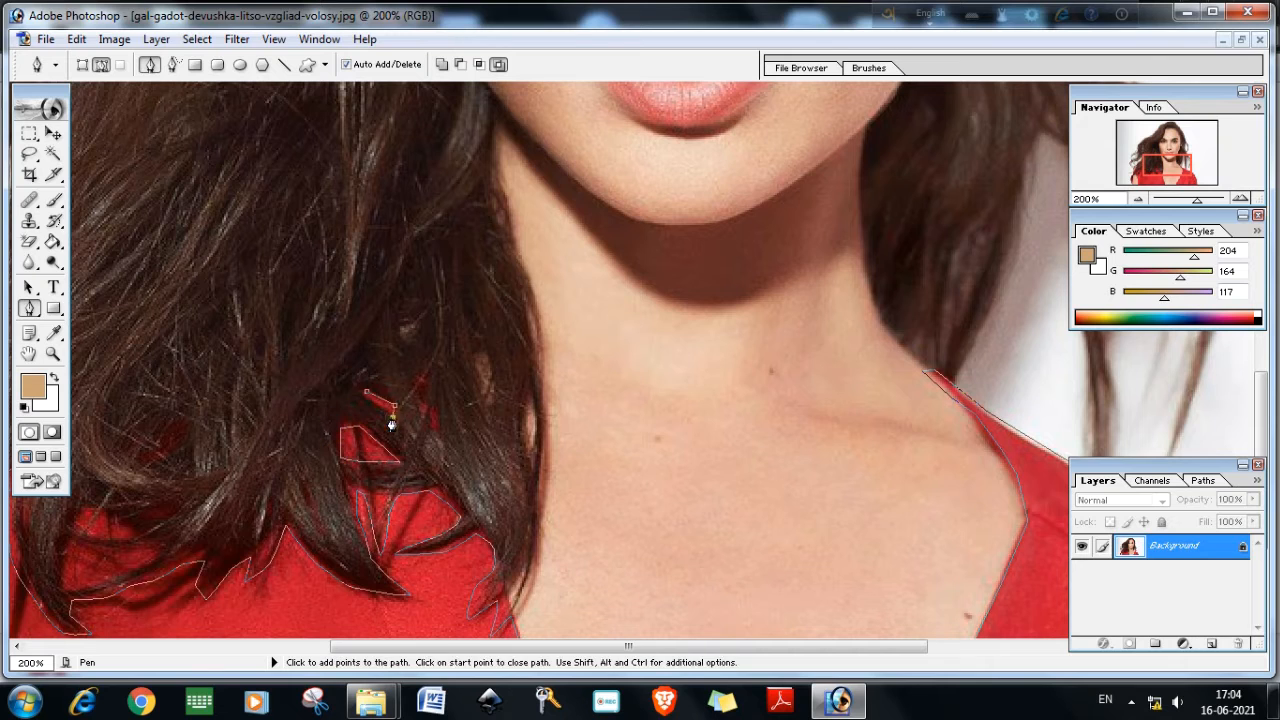
left_click(367, 393)
left_click(434, 406)
left_click(438, 433)
left_click(434, 406)
Close a small triangular subpath around a dress gap among the lower hair strands
left_click_drag(554, 646, 379, 661)
scroll(394, 554, "down", 2)
left_click(442, 331)
left_click(493, 373)
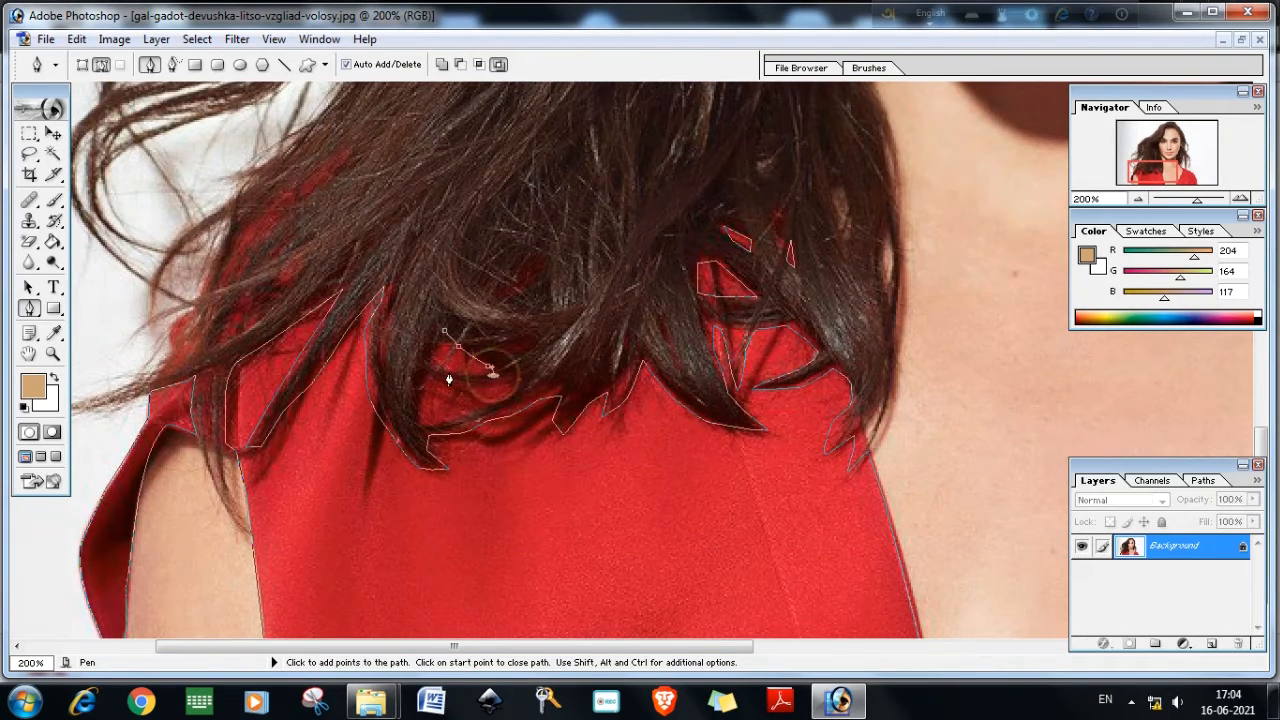
left_click(436, 370)
left_click(442, 331)
Trace a closed subpath around the larger dress area just below that gap between hair strands
left_click(431, 384)
left_click(483, 384)
left_click(511, 382)
left_click(500, 397)
left_click(470, 412)
left_click(422, 418)
left_click(430, 381)
Outline a narrow closed subpath around a dress sliver within the hair higher on the shoulder
left_click(344, 150)
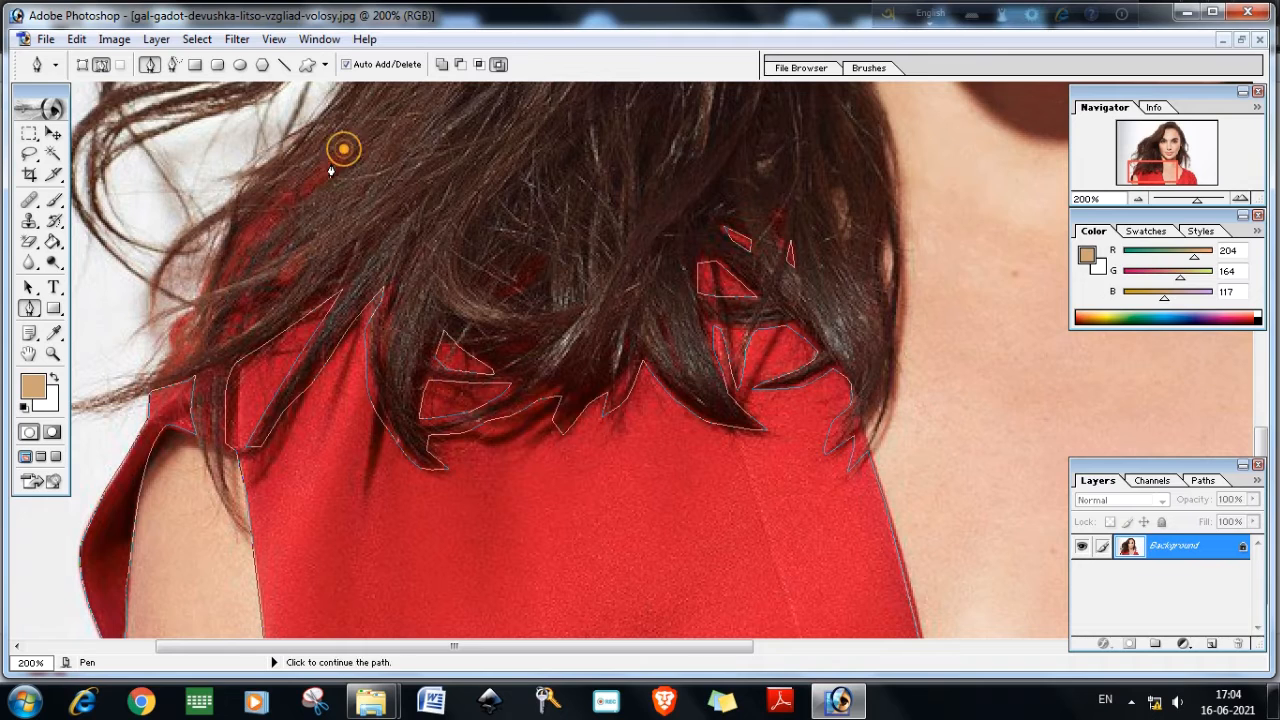
left_click(325, 167)
left_click(308, 180)
left_click(300, 198)
left_click(318, 188)
left_click(341, 166)
left_click(344, 150)
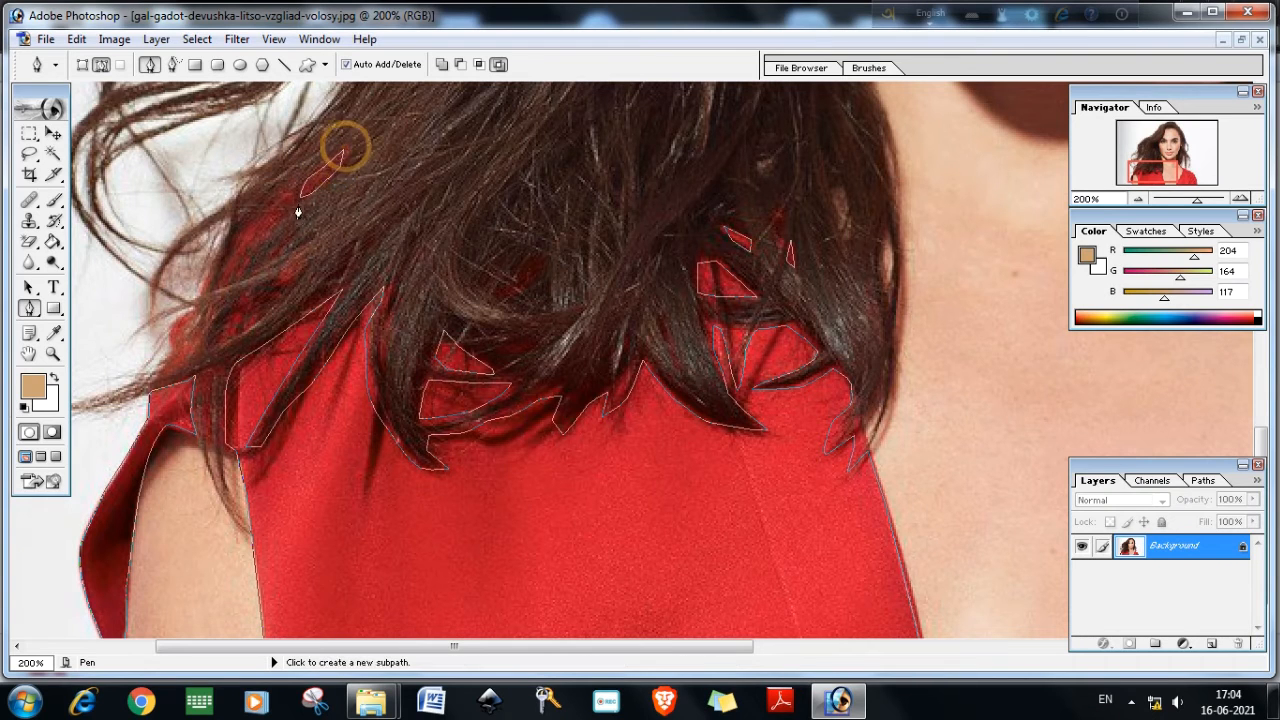
Trace closed subpaths around the dress slivers along the left hair edge down toward the shoulder
left_click(287, 192)
left_click(243, 228)
left_click(217, 280)
left_click(253, 247)
left_click(270, 228)
left_click(278, 212)
left_click(287, 192)
left_click(192, 312)
left_click(163, 356)
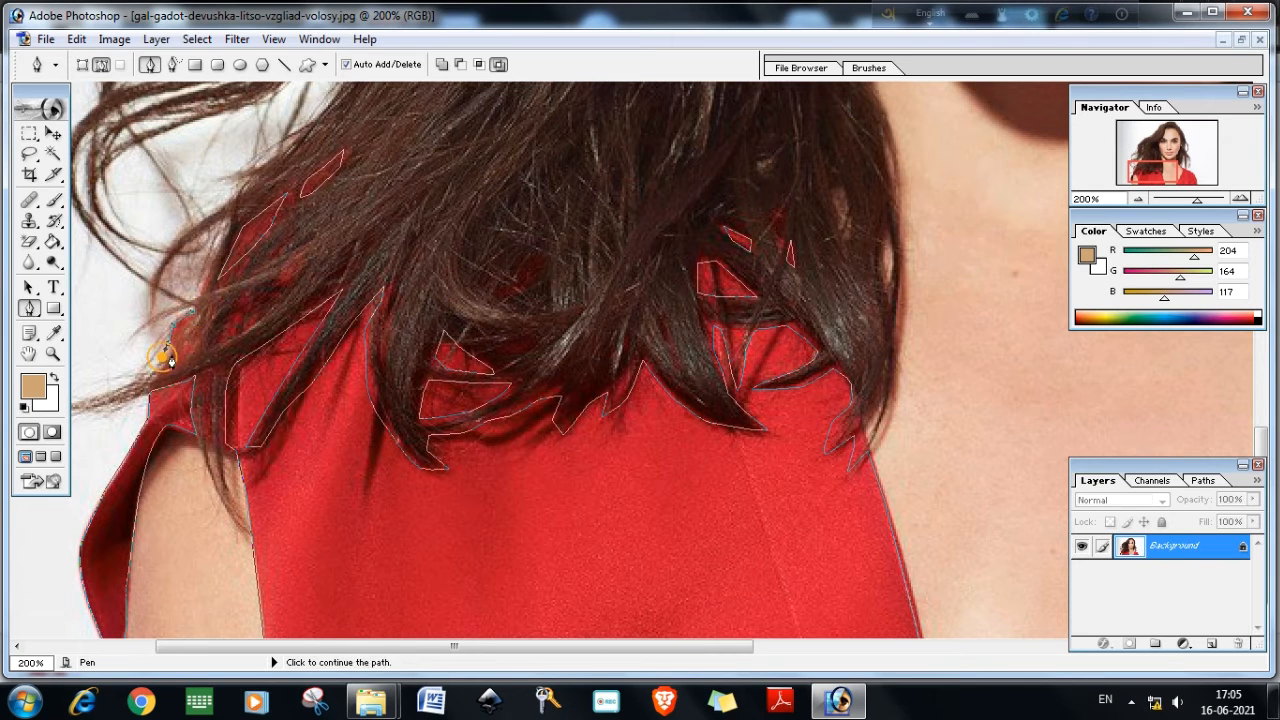
left_click(194, 311)
Convert the traced dress path into a new selection with Make Selection
key("ctrl+minus")
key("ctrl+minus")
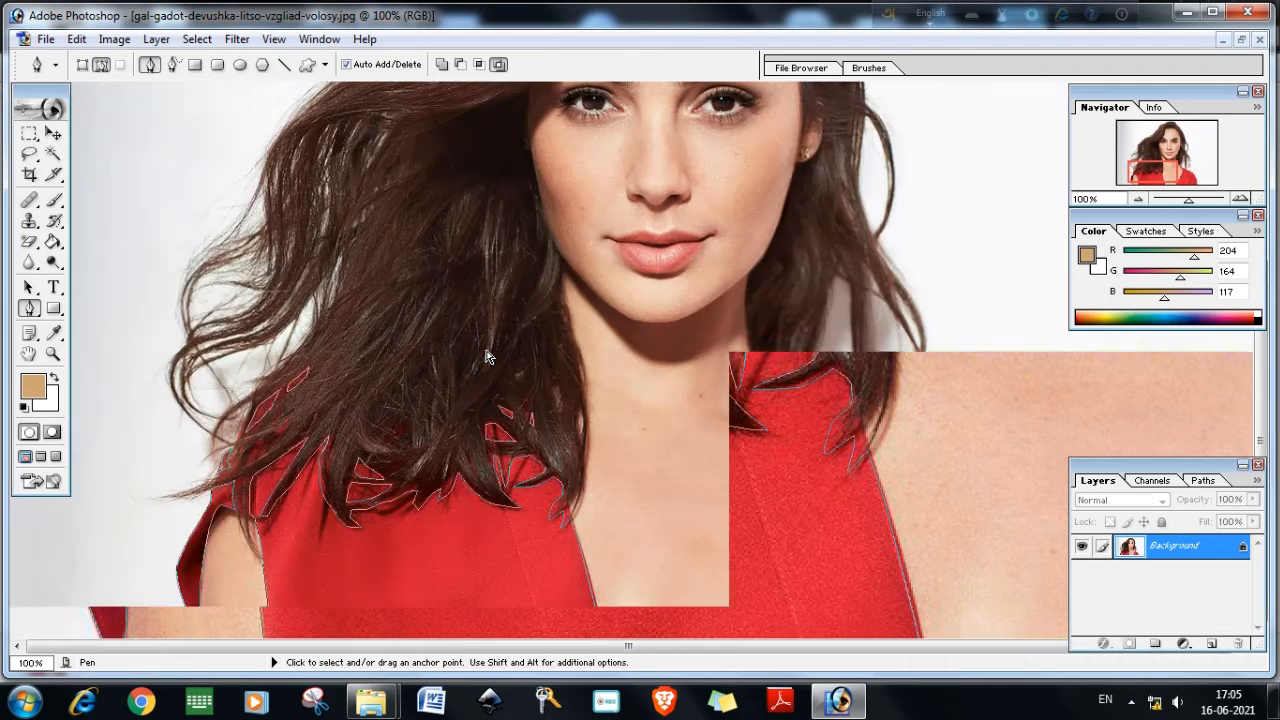
scroll(555, 391, "up", 1)
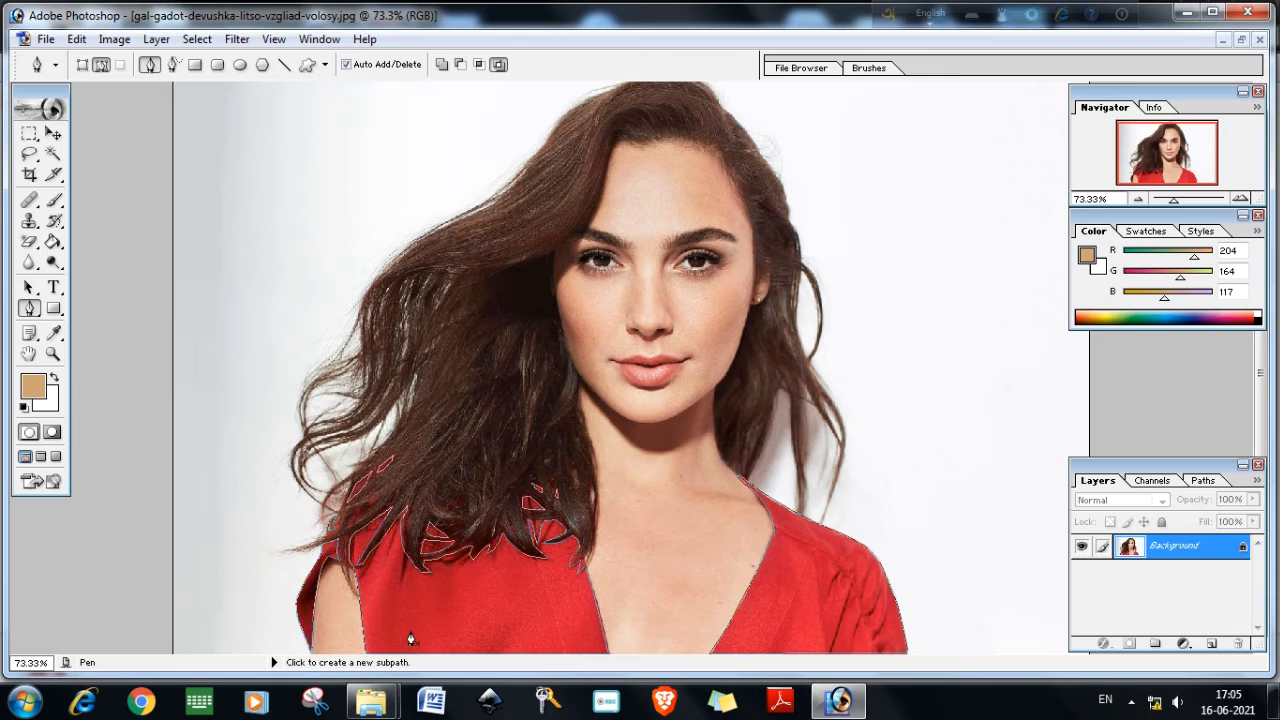
right_click(488, 608)
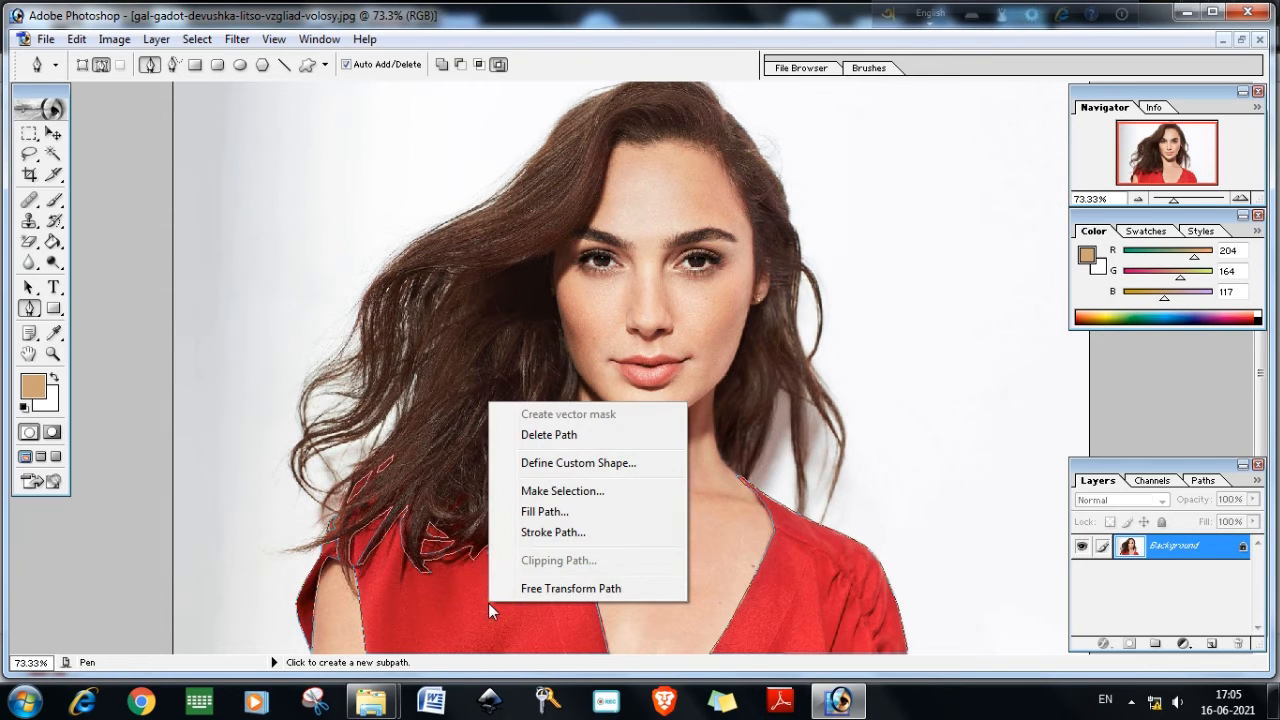
left_click(564, 491)
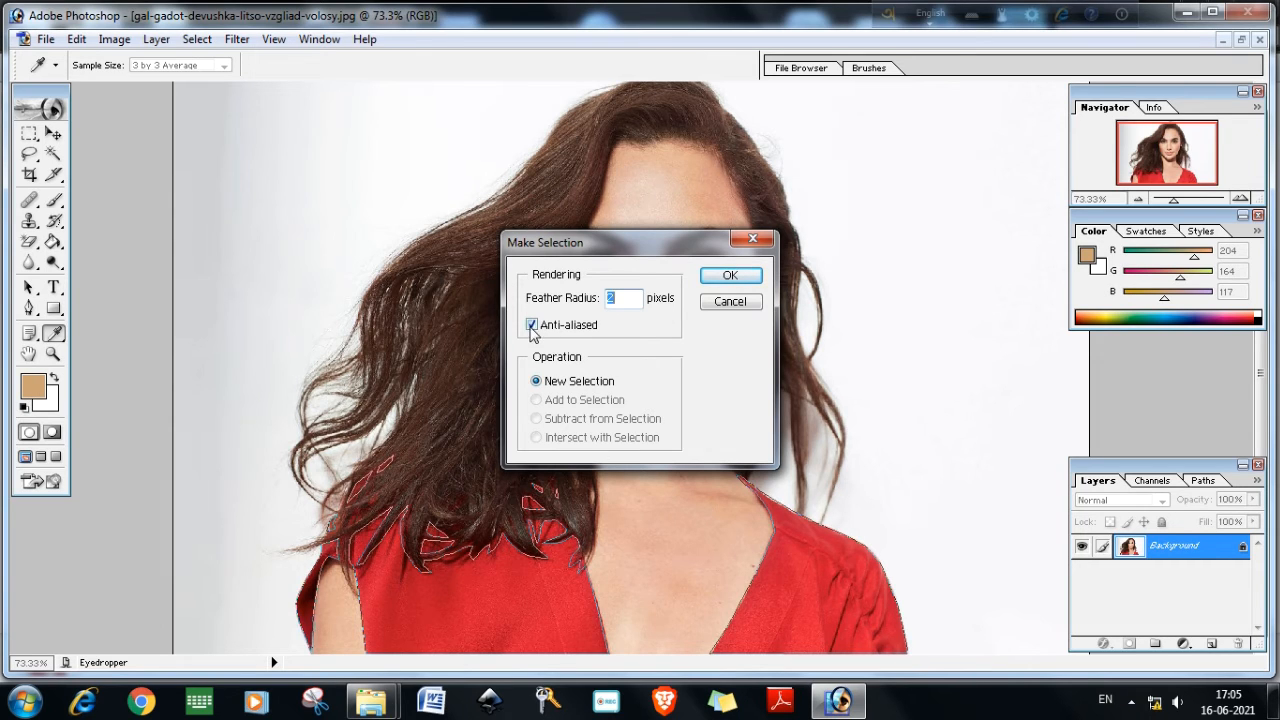
left_click(724, 276)
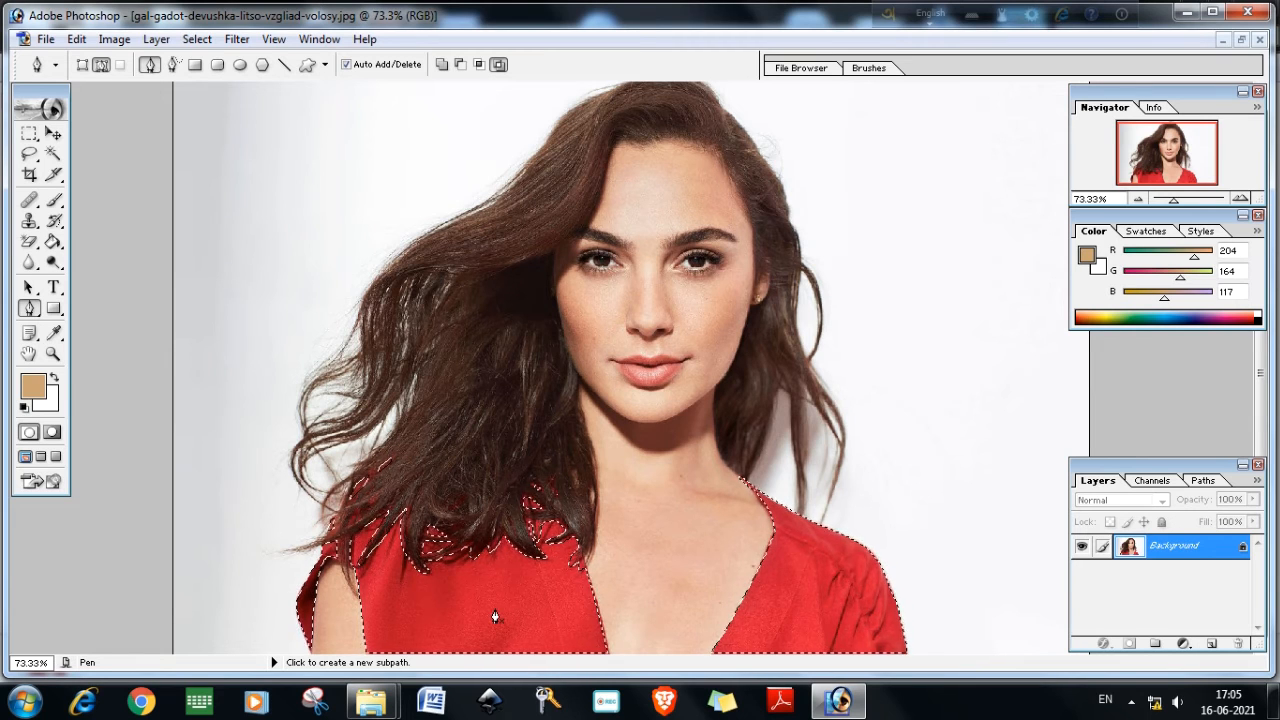
Shift the selected dress's hue to +180 with Hue/Saturation and return to the Pen tool
left_click(114, 39)
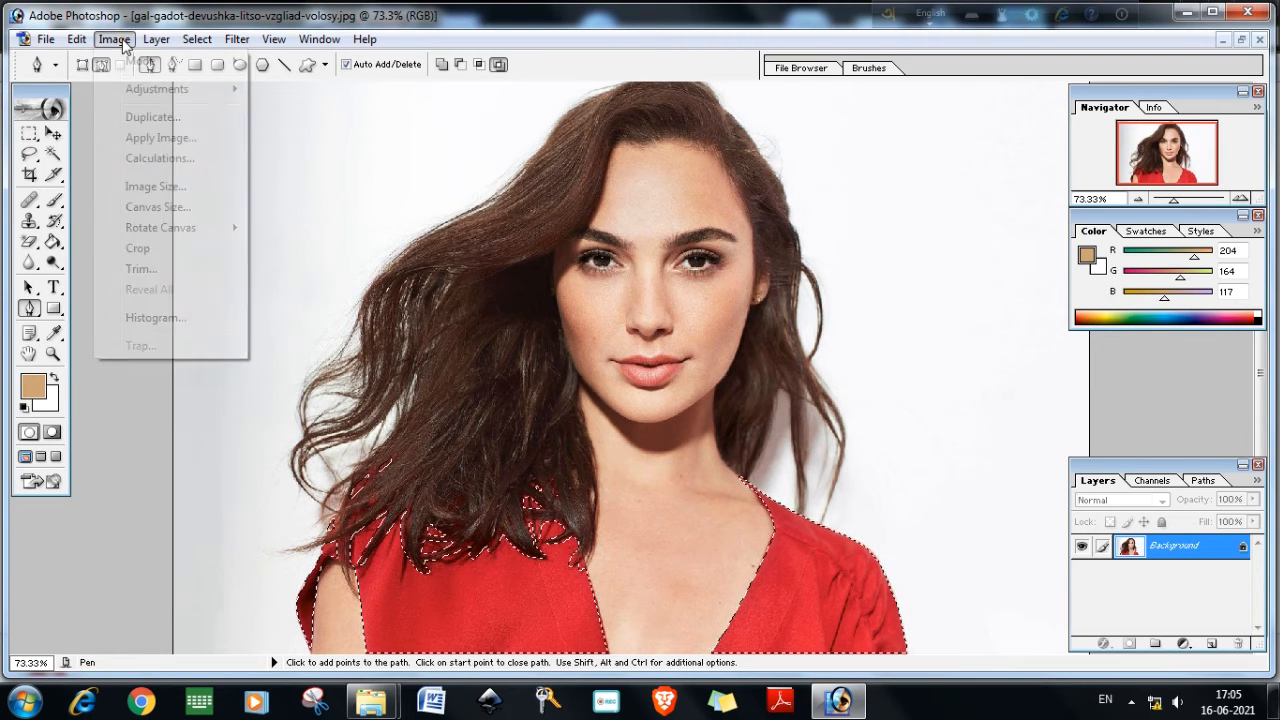
mouse_move(150, 92)
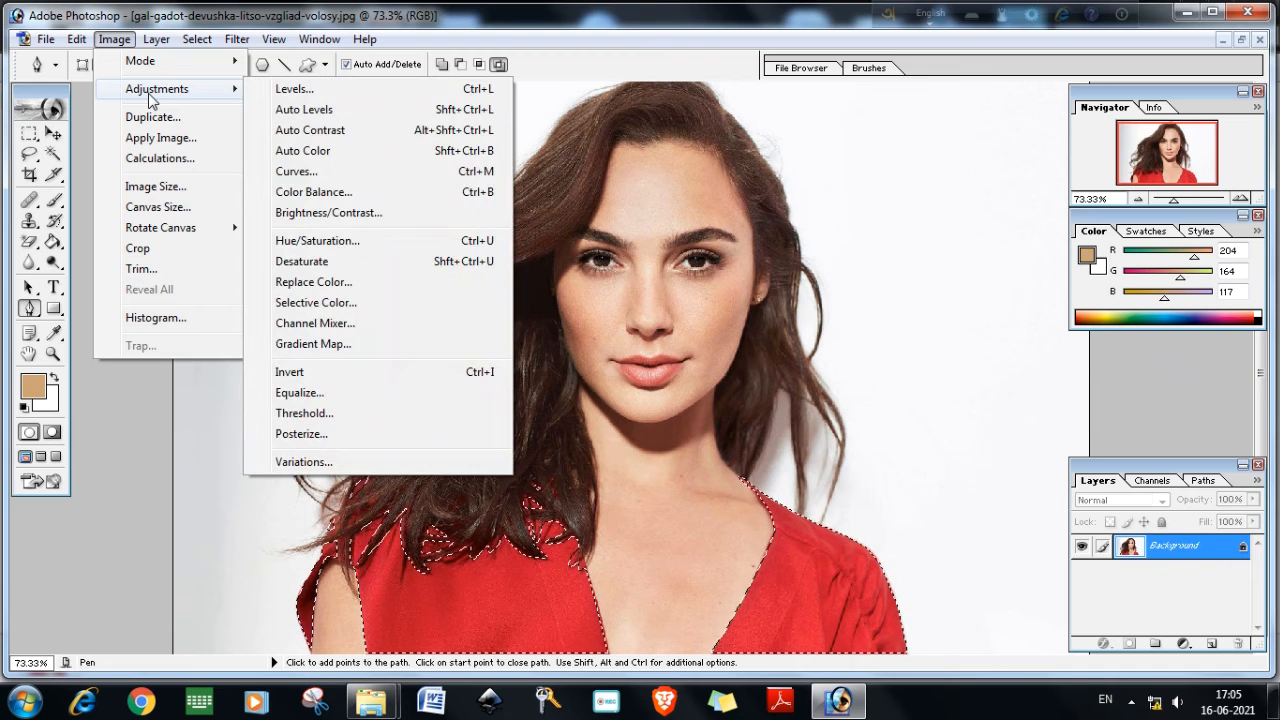
left_click(365, 244)
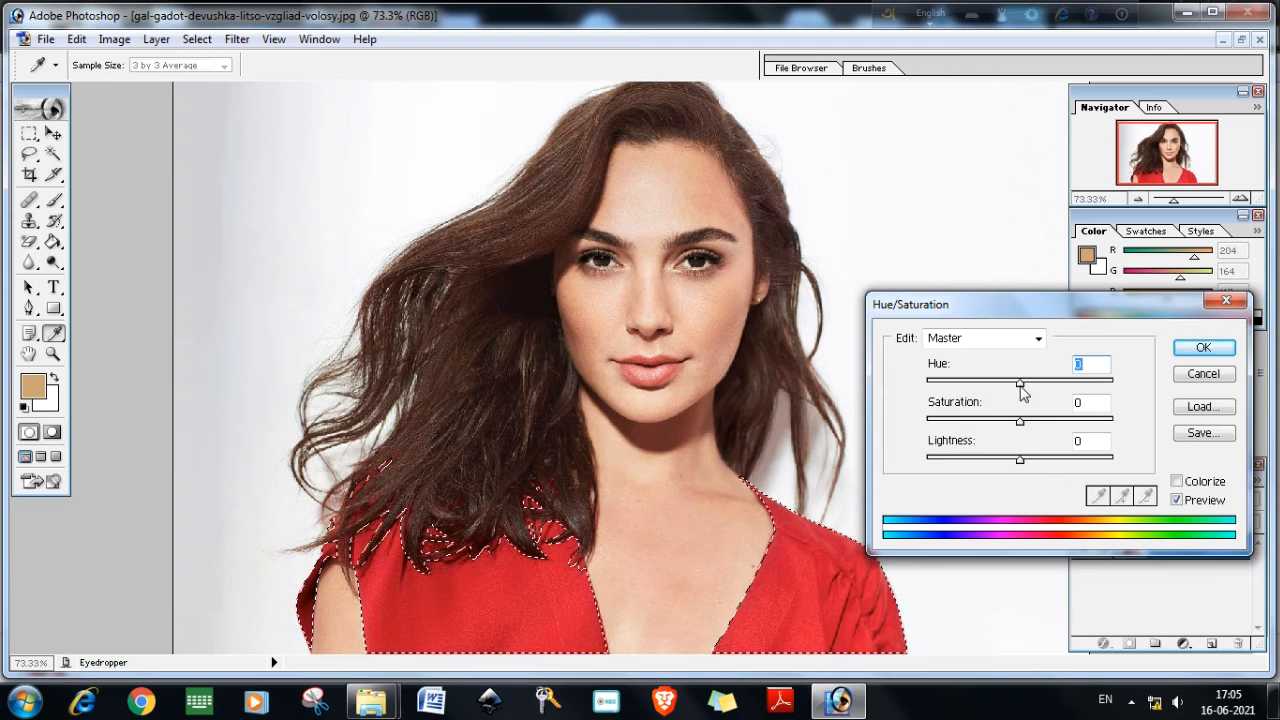
left_click_drag(1020, 385, 1115, 384)
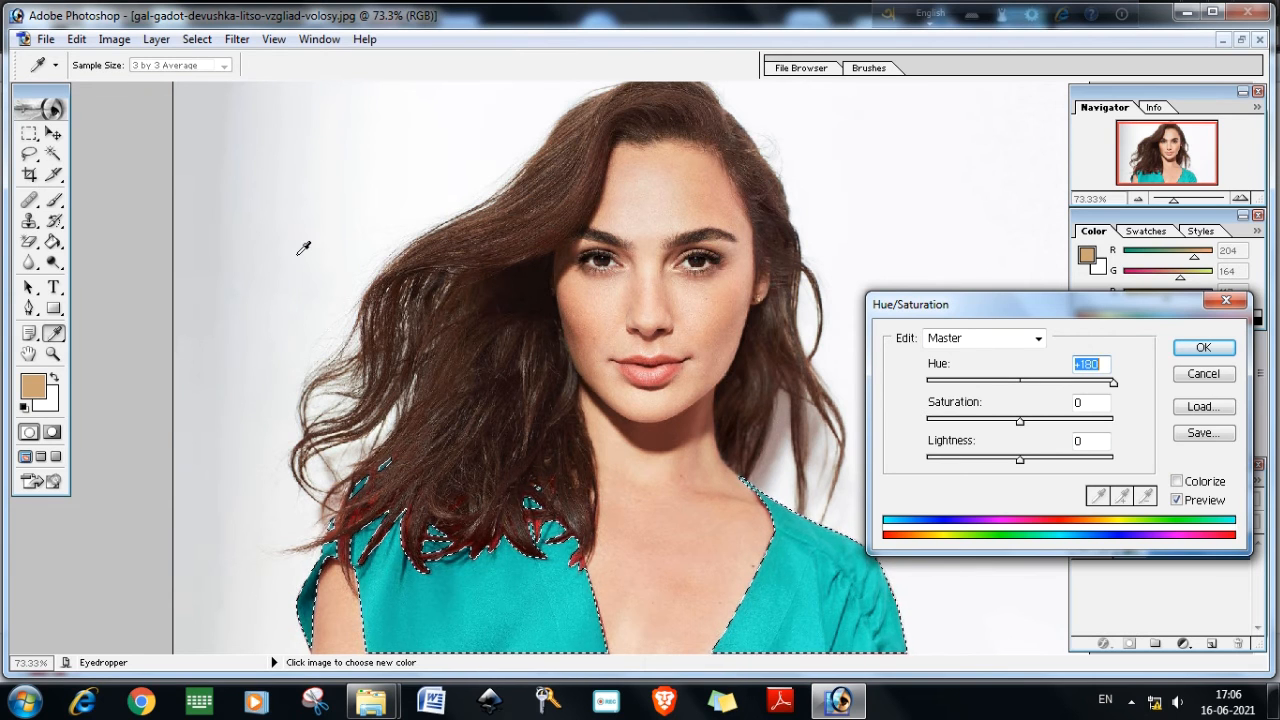
left_click(1190, 347)
key("p")
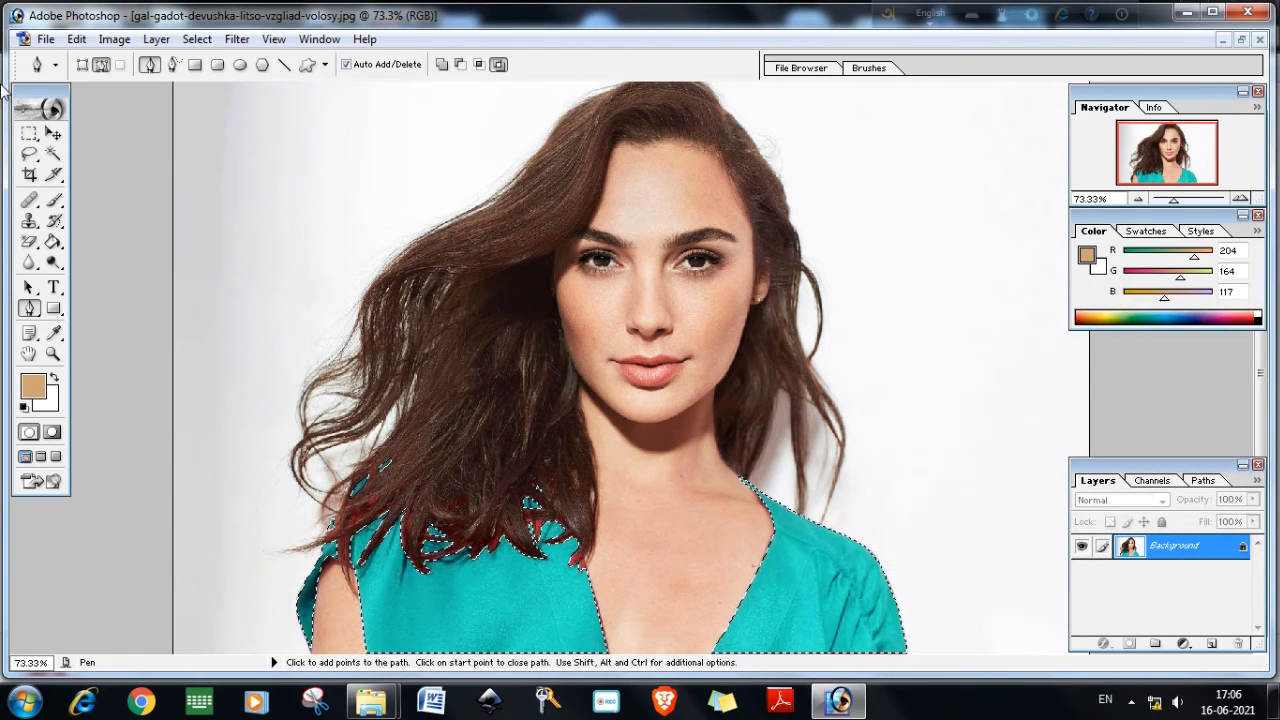
Save the image as JPEG named gal-gadot-devushka-litso-vzgliad-volosy1 at quality 12, Maximum
left_click(45, 39)
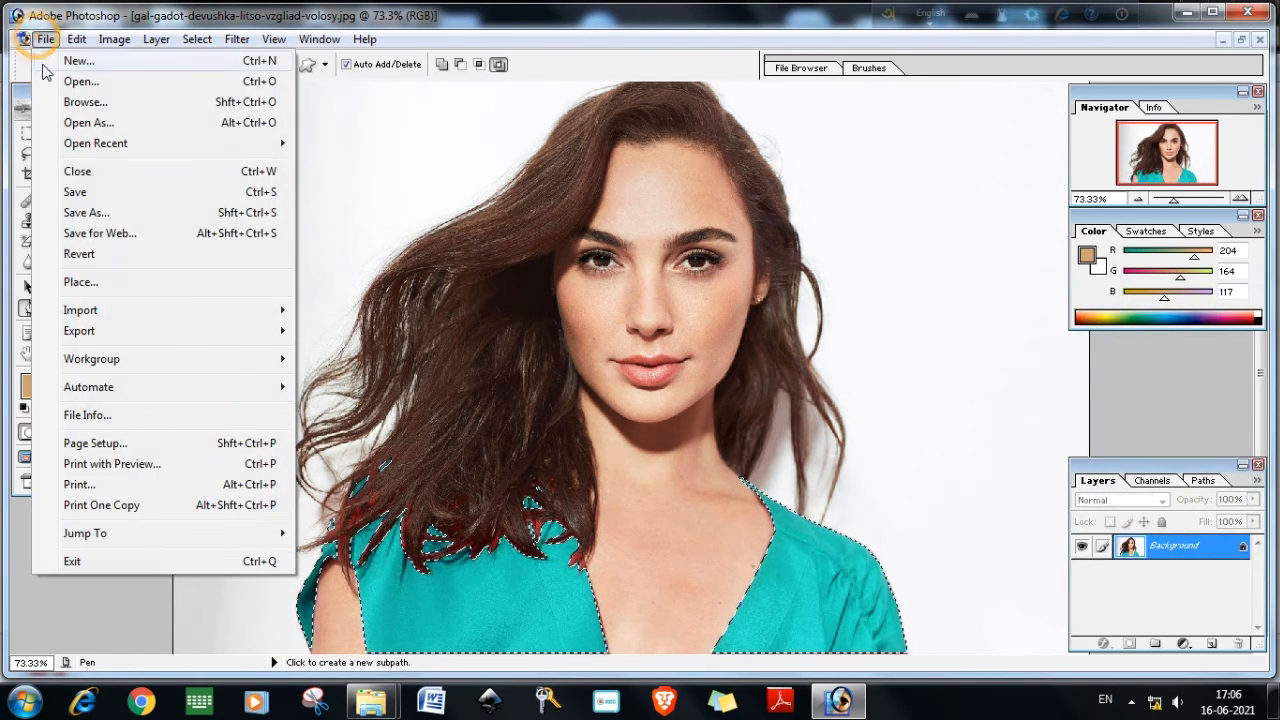
left_click(100, 213)
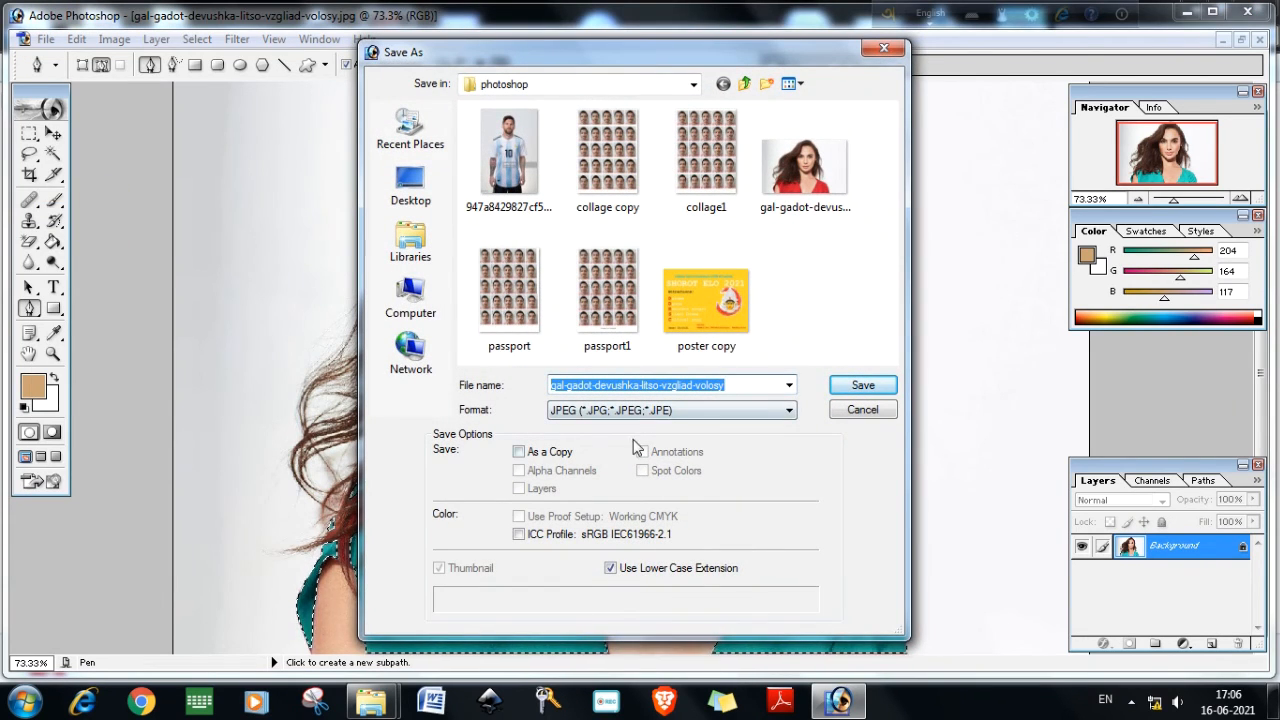
left_click(712, 410)
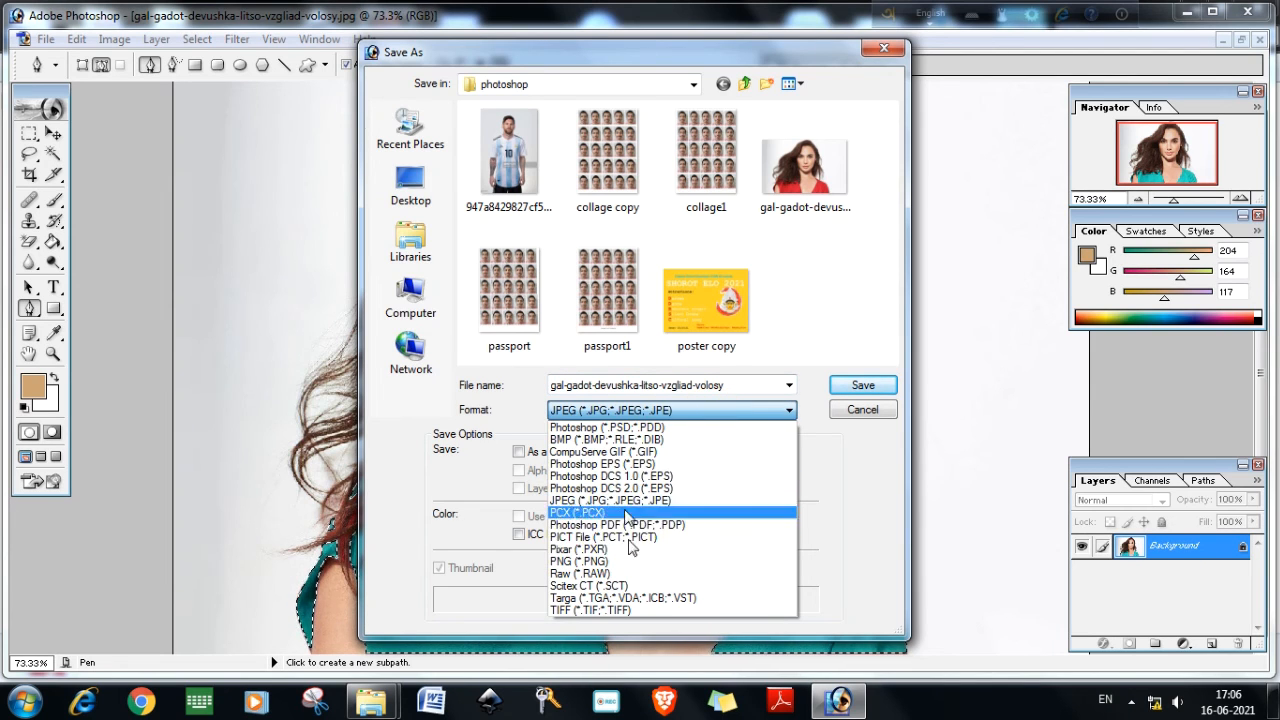
left_click(725, 412)
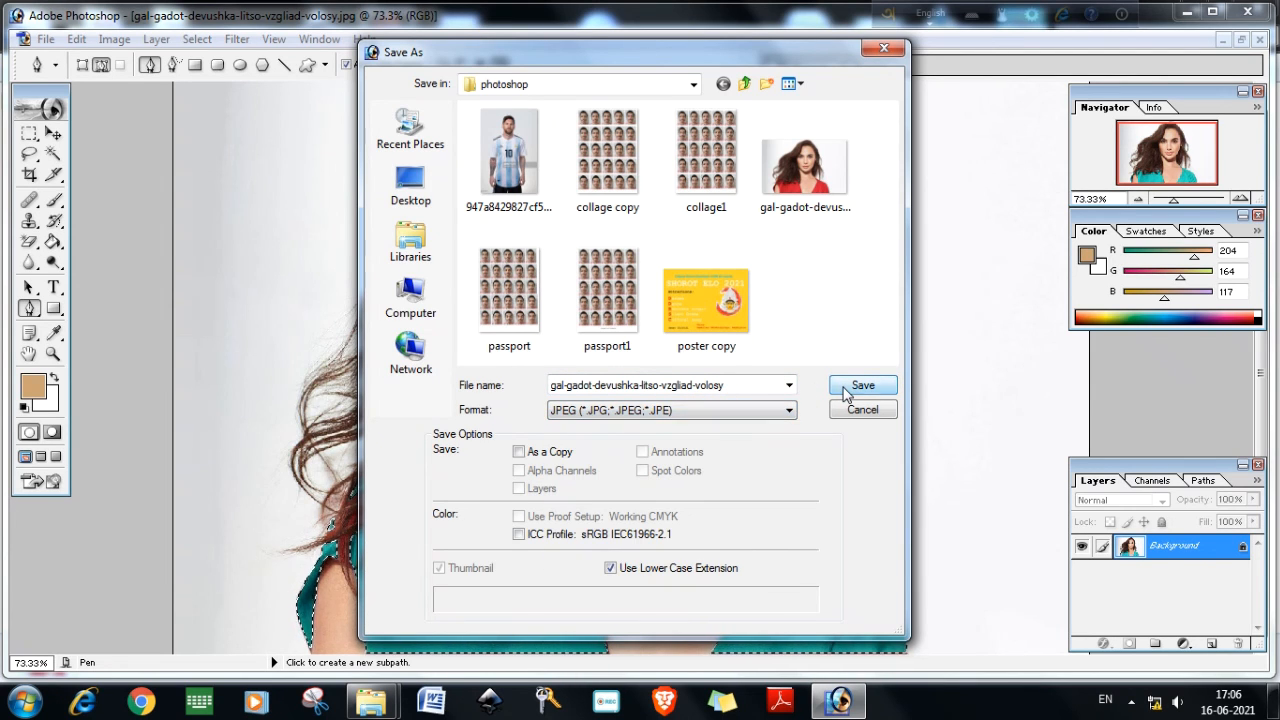
left_click(845, 390)
key("Escape")
left_click(730, 385)
type("1")
left_click(848, 386)
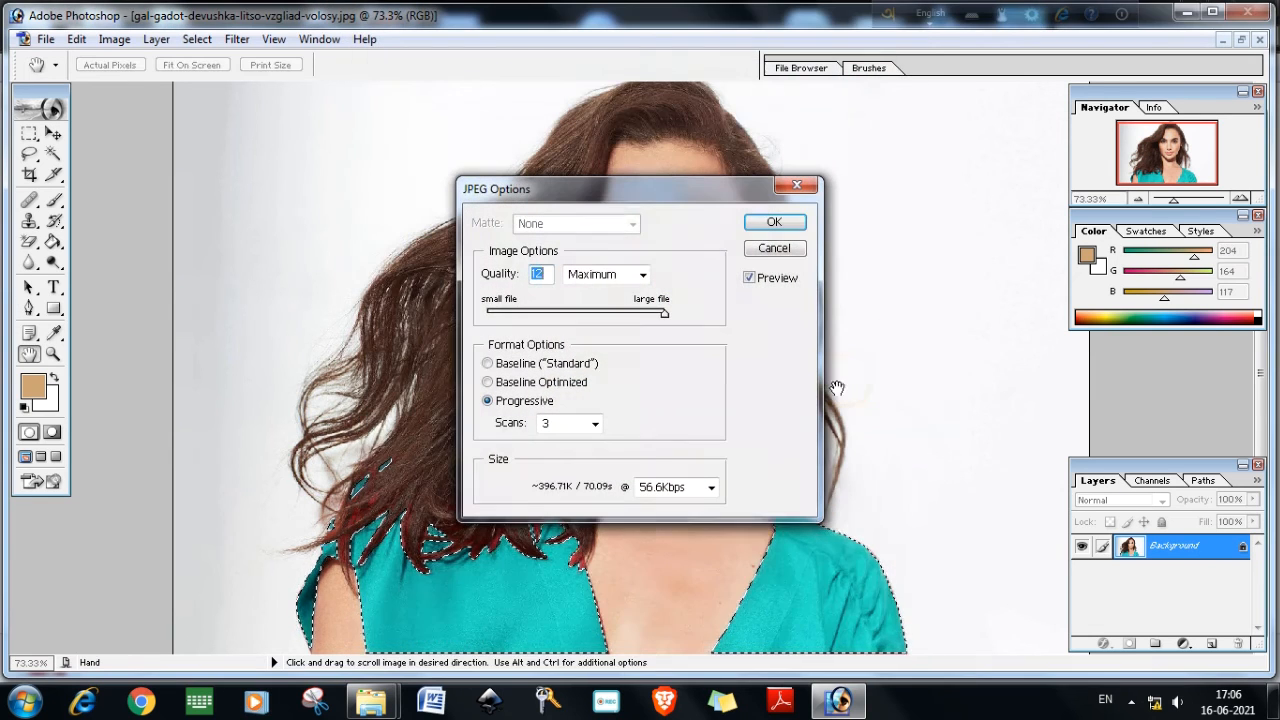
left_click_drag(664, 313, 751, 340)
left_click(778, 222)
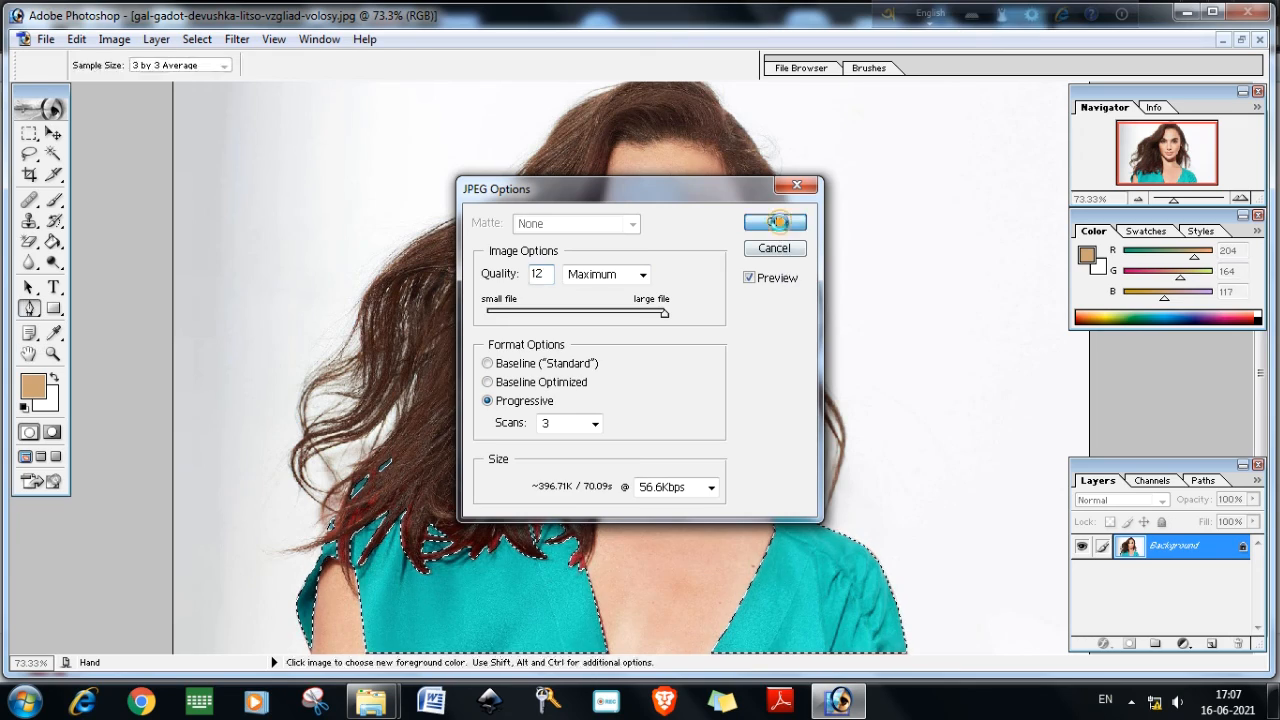
Open the saved image from the photoshop folder in Windows Photo Viewer and flip between it and the original
mouse_move(371, 696)
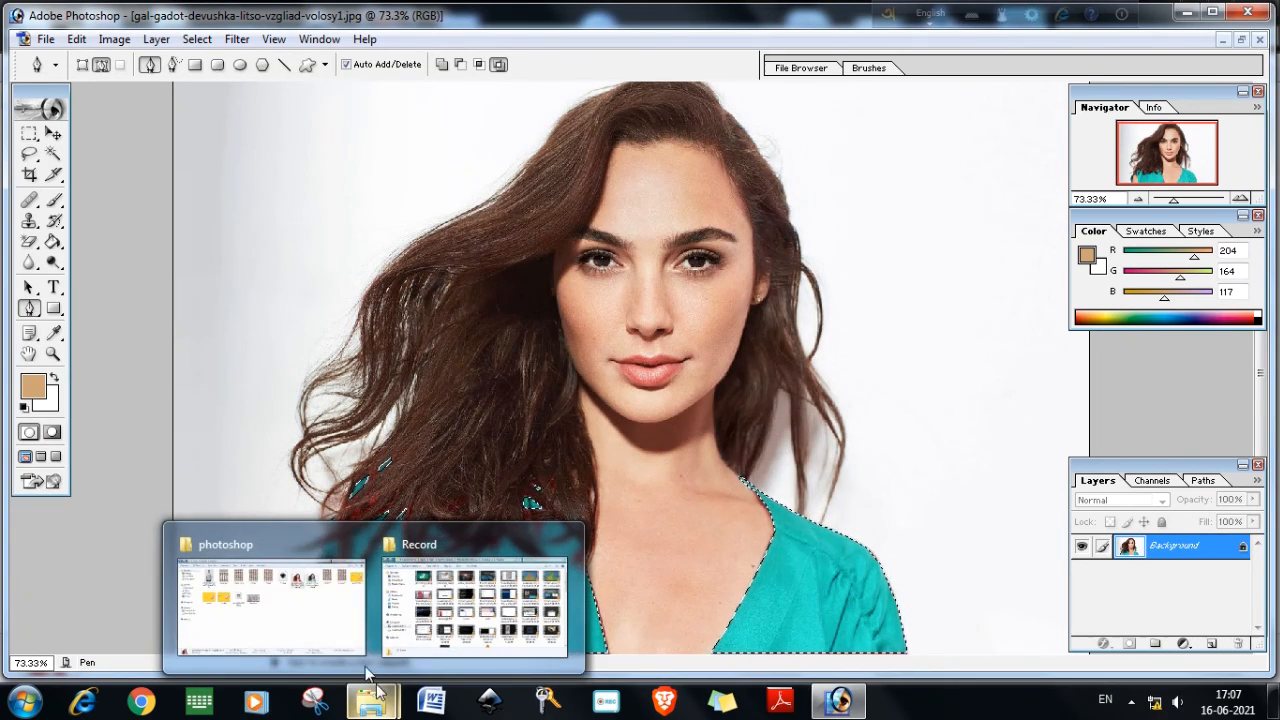
left_click(366, 665)
double_click(909, 160)
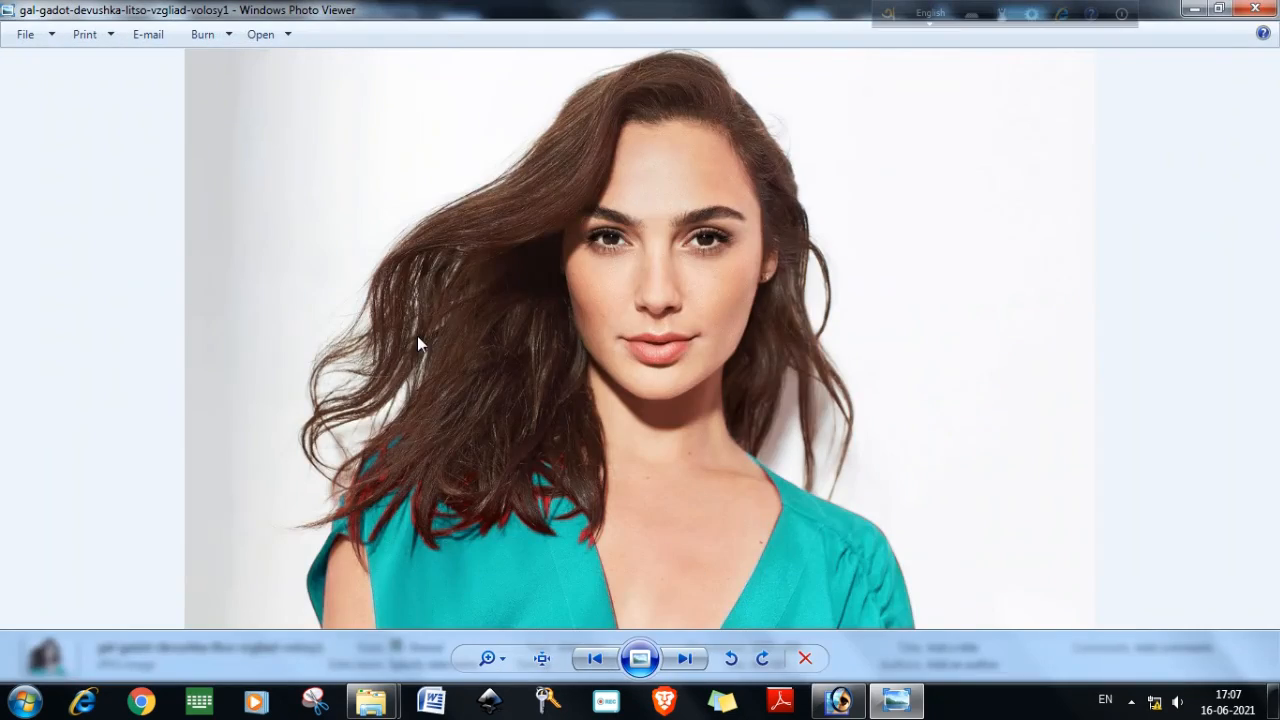
left_click(594, 658)
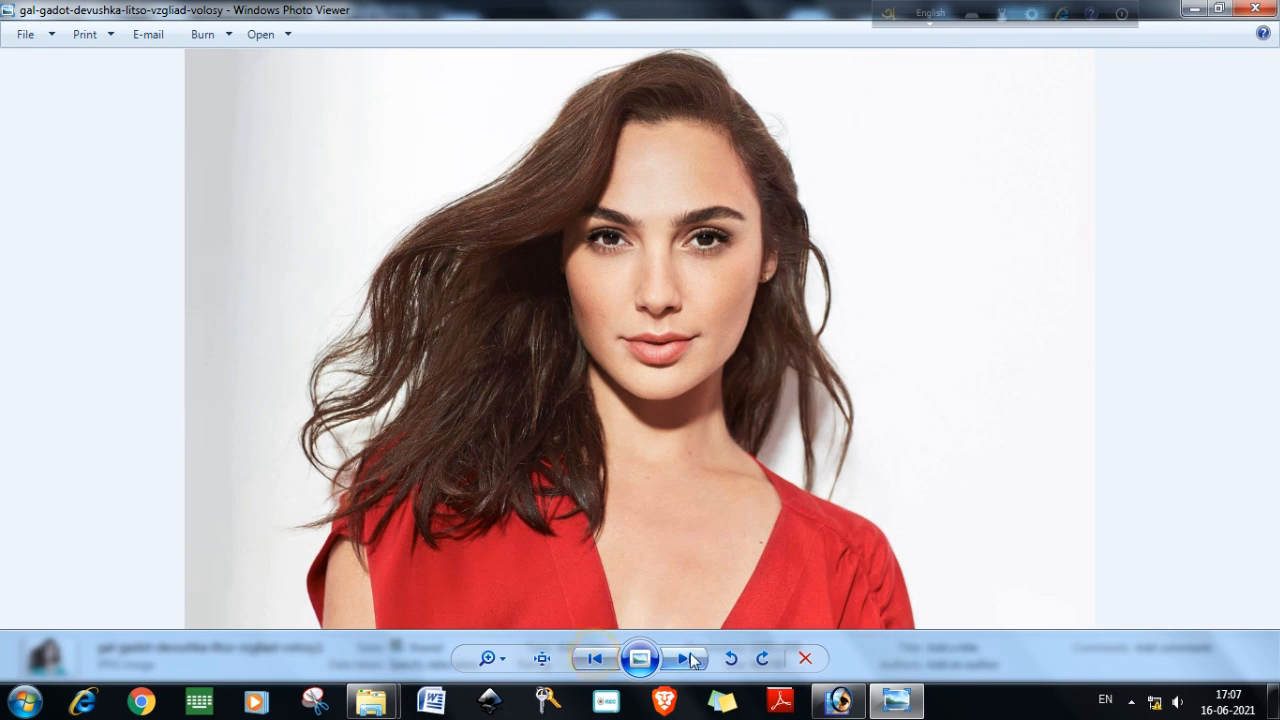
left_click(685, 658)
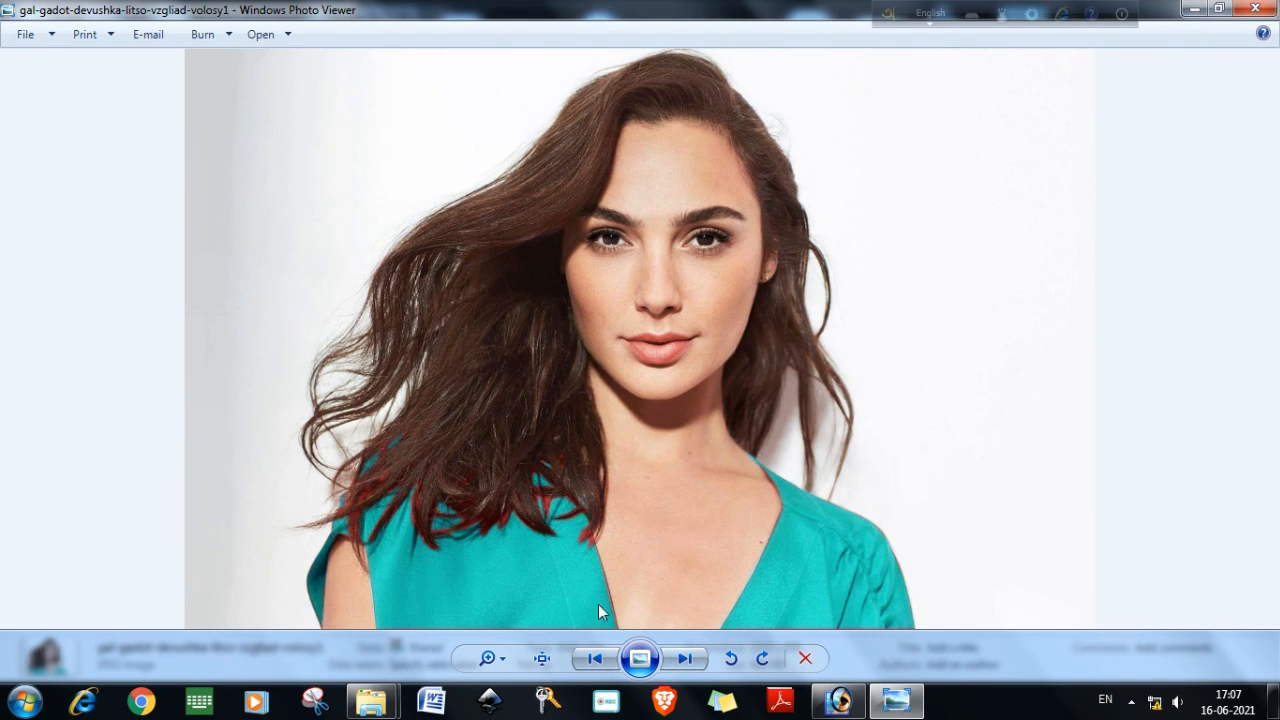